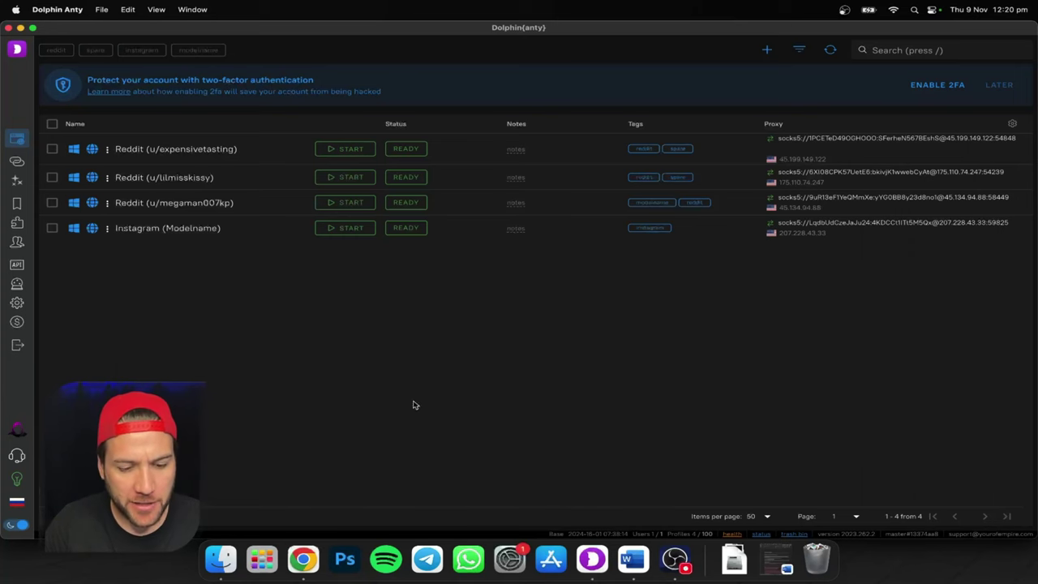
# Step: Switch from Dolphin Anty to Chrome's Proxy-Cheap account overview
pyautogui.click(318, 573)
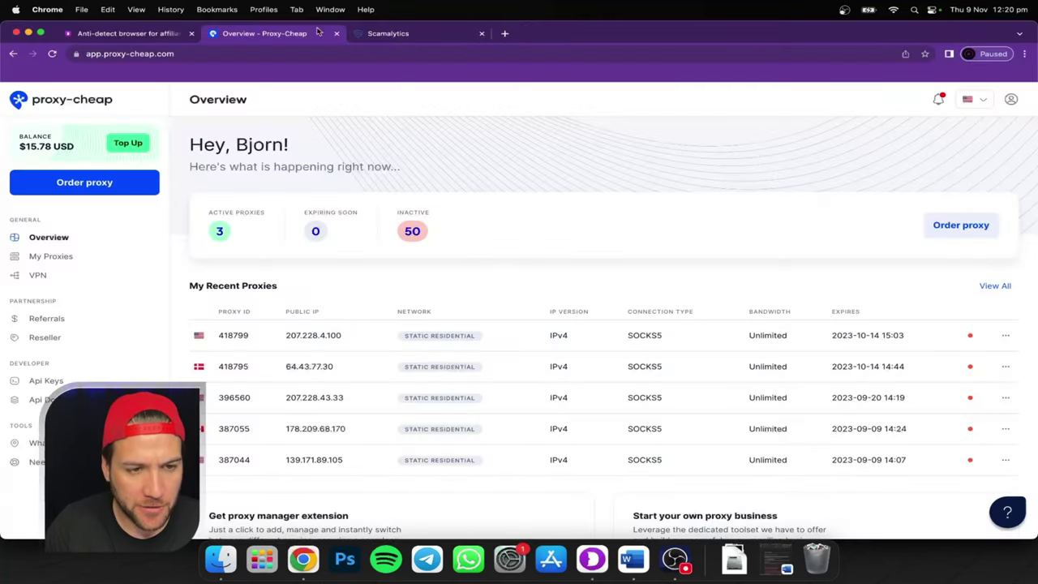
# Step: Bring up the Dolphin Anty homepage pitching its anti-detect browser for affiliate marketing
pyautogui.click(114, 33)
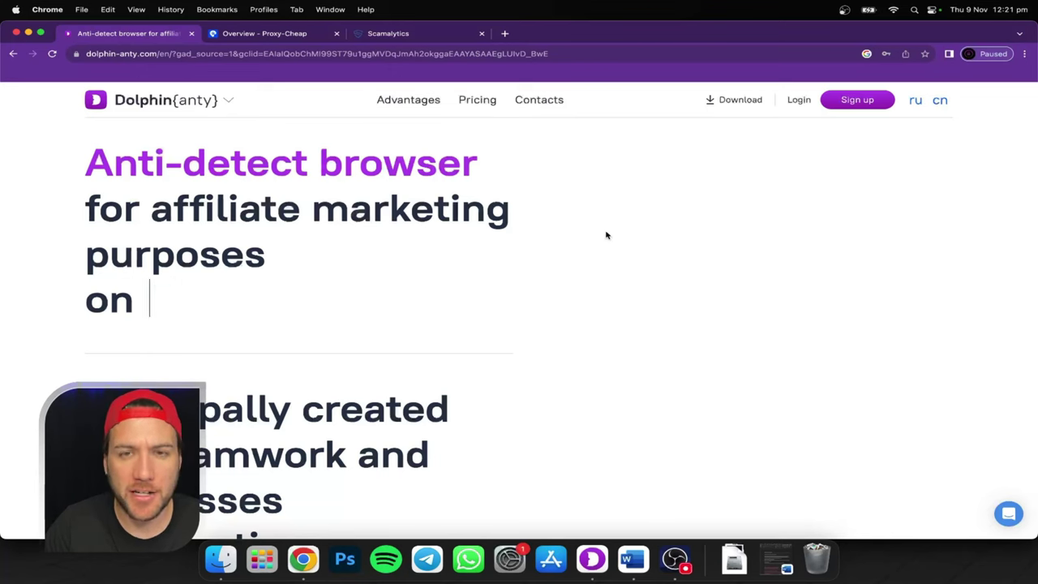
pyautogui.click(592, 559)
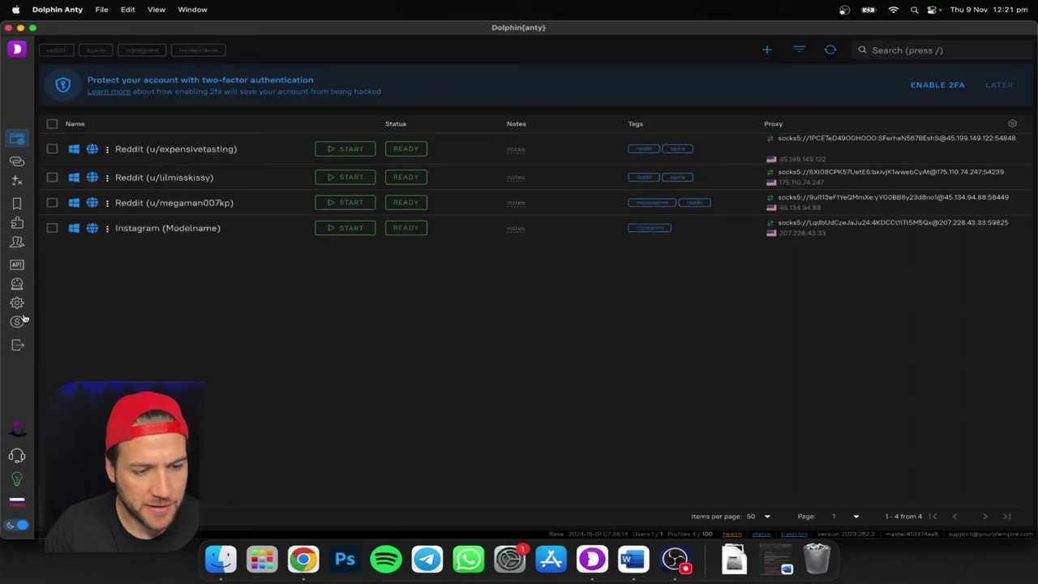
pyautogui.moveTo(453, 30); pyautogui.dragTo(452, 29)
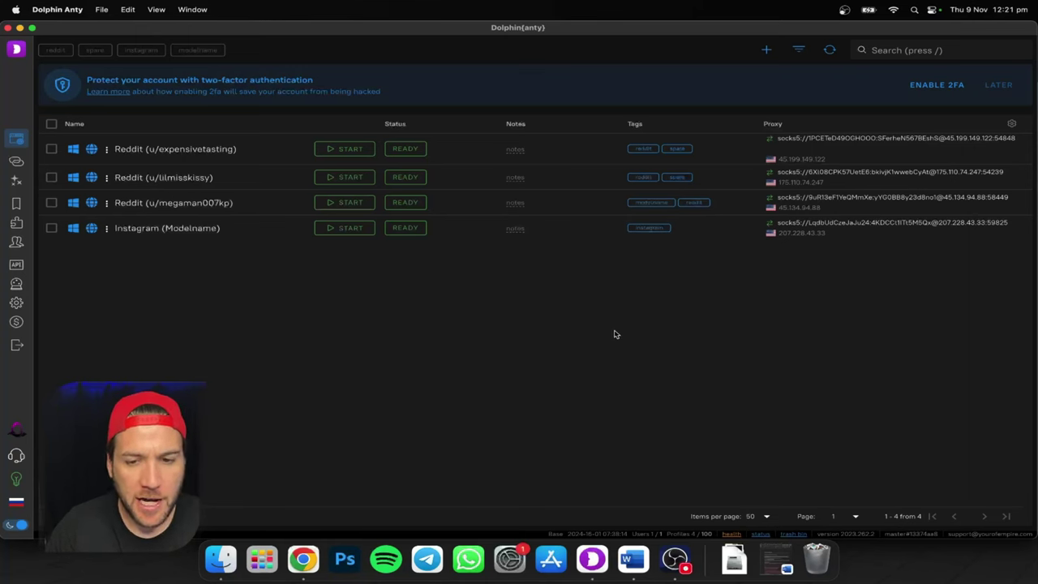
pyautogui.click(302, 558)
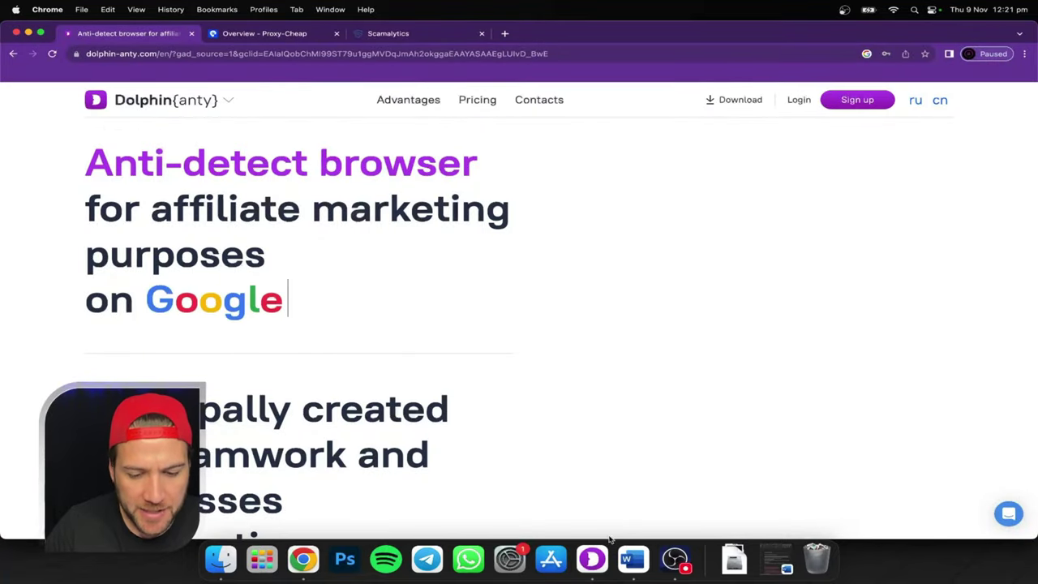
pyautogui.click(591, 559)
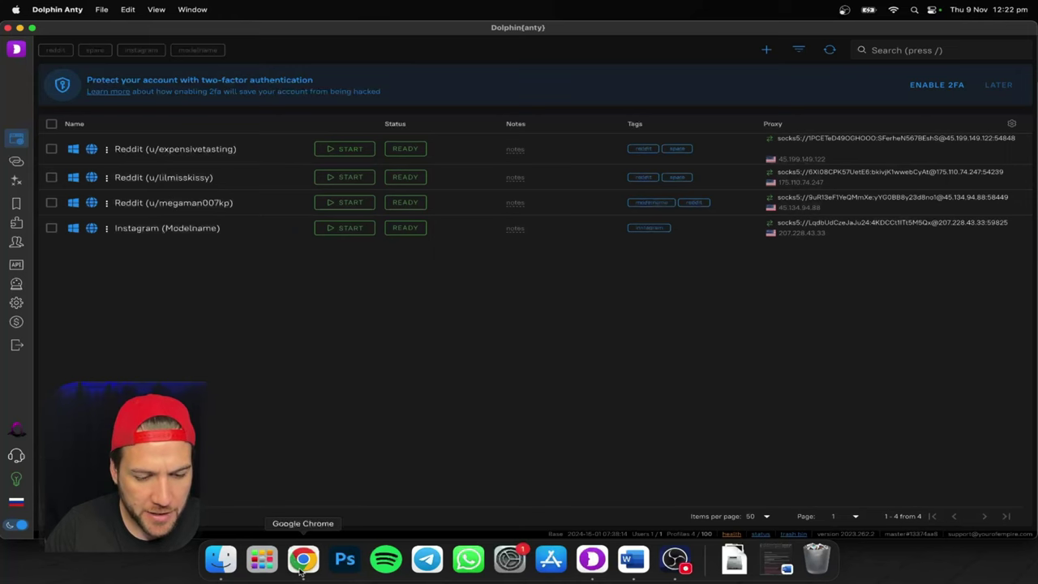
pyautogui.click(302, 559)
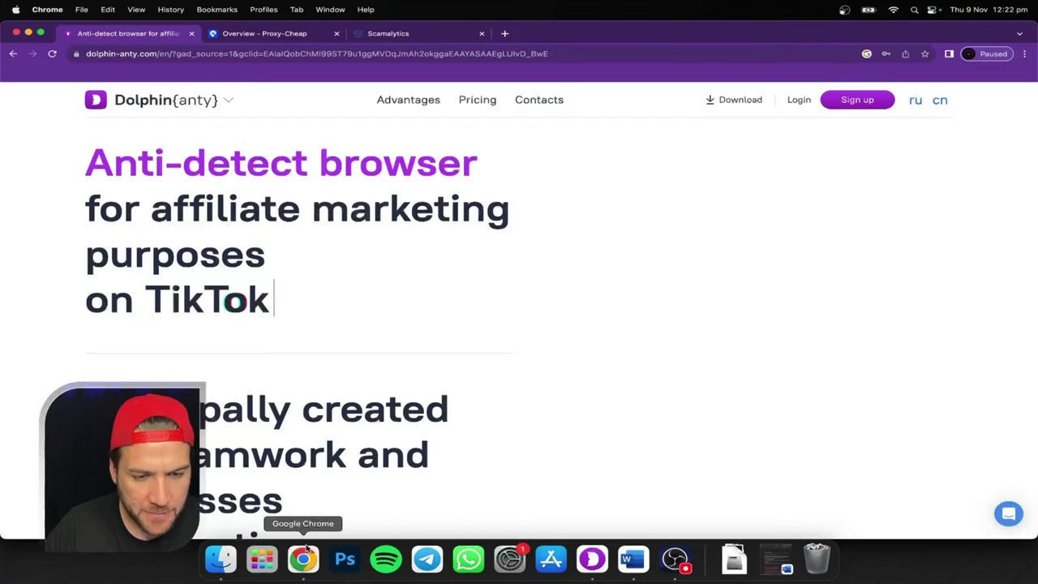
# Step: Go from the Proxy-Cheap account overview to the Order proxy page
pyautogui.click(296, 38)
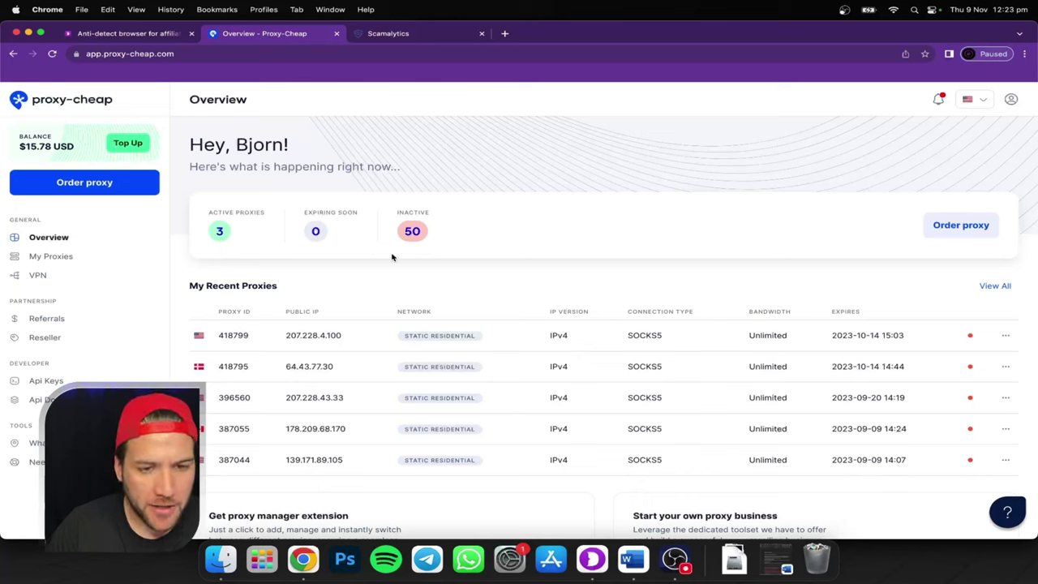
pyautogui.scroll(-1, 114, 186)
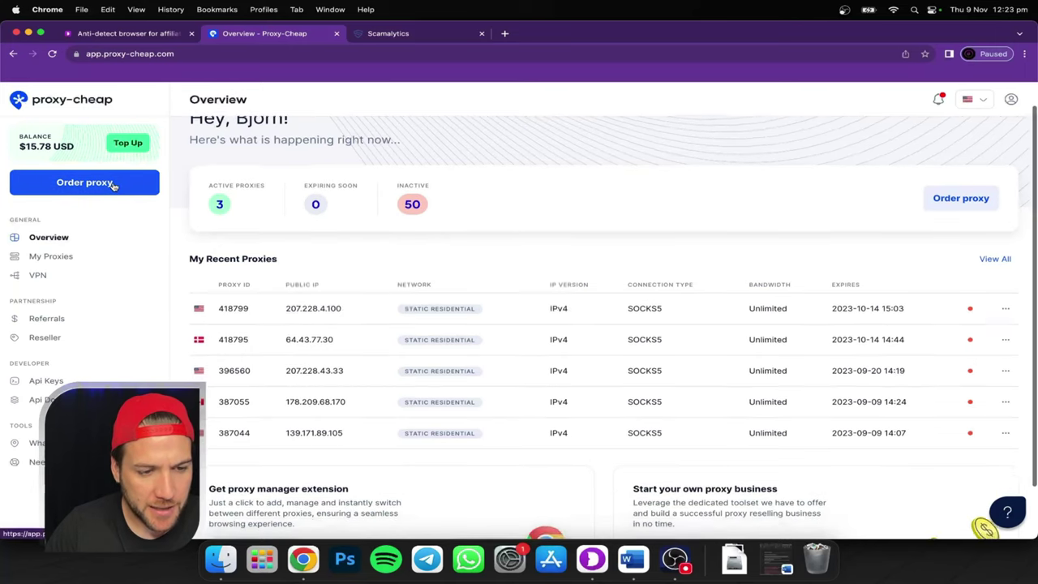
pyautogui.click(113, 185)
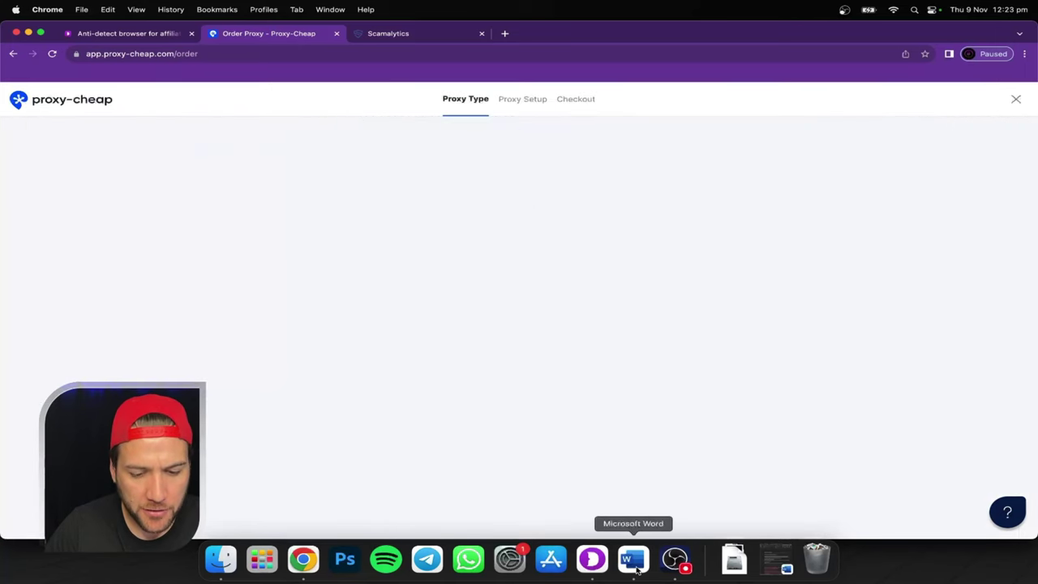
pyautogui.click(592, 559)
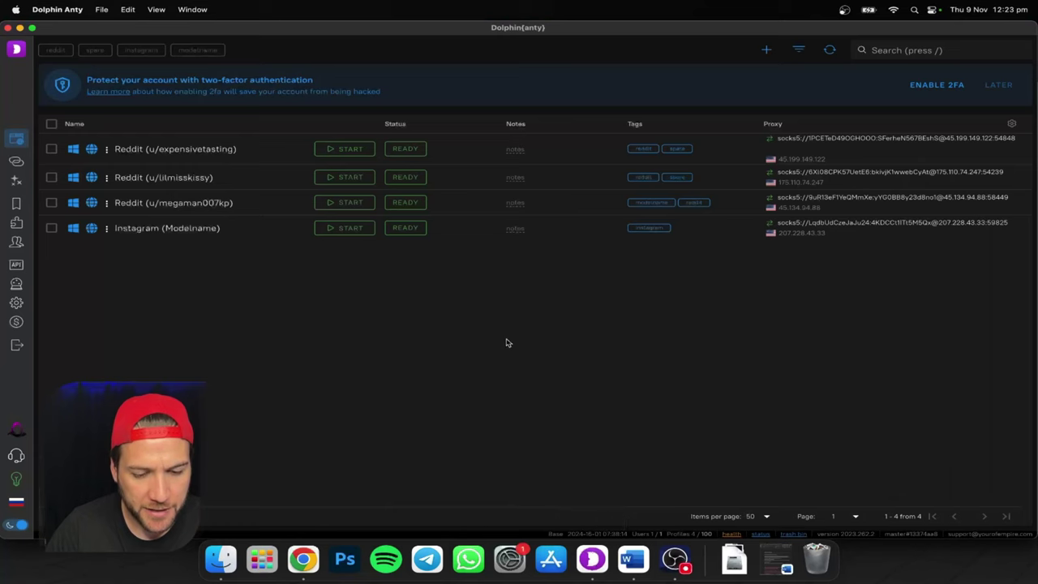
pyautogui.click(304, 559)
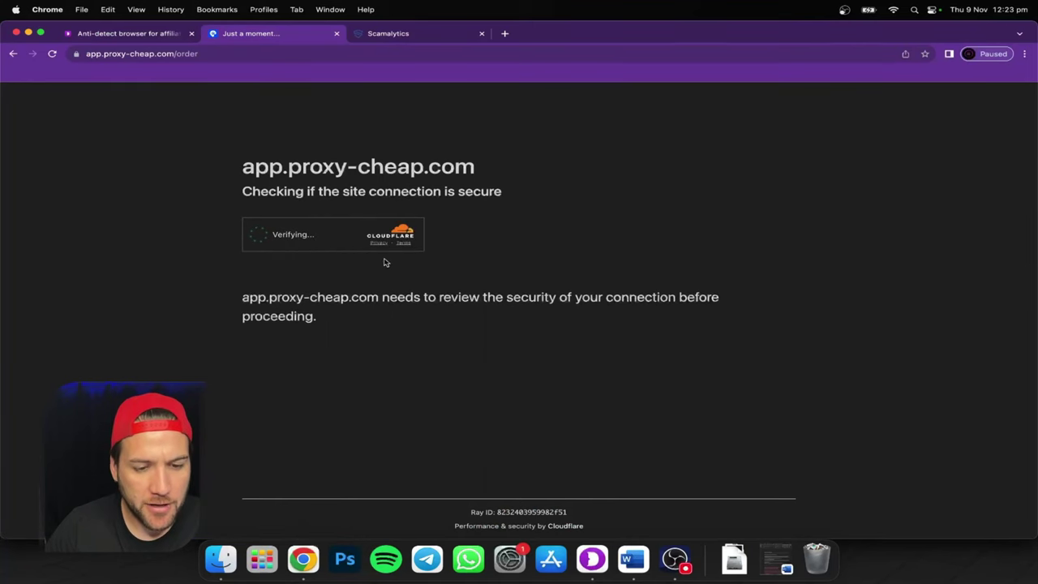
pyautogui.click(407, 34)
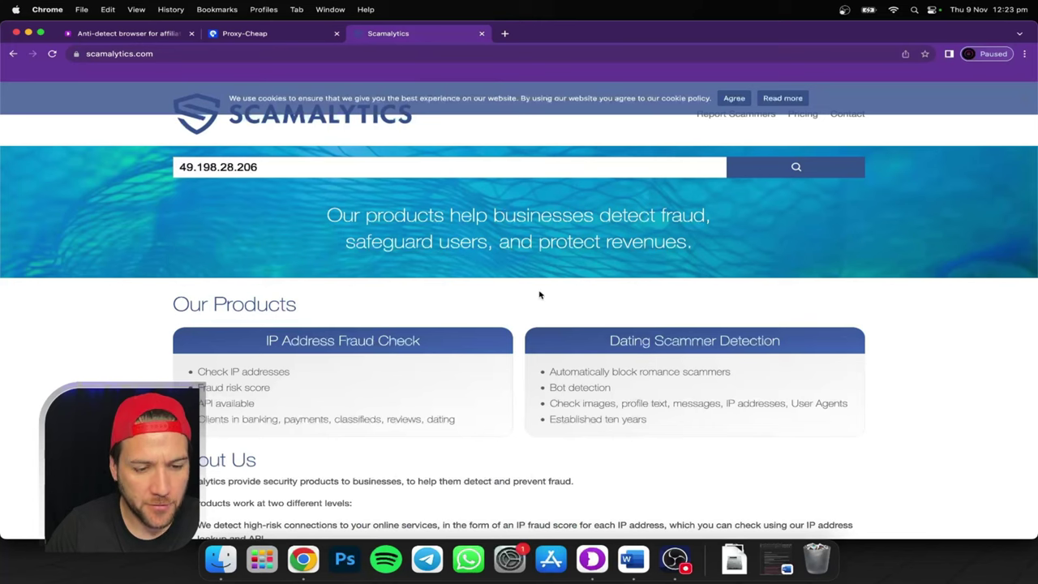
pyautogui.moveTo(313, 167); pyautogui.dragTo(167, 163)
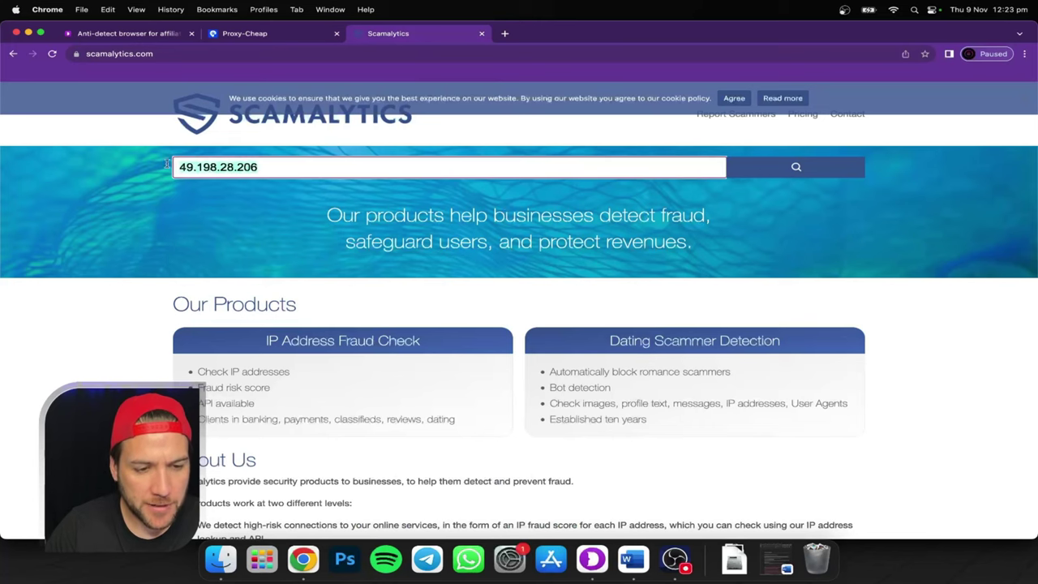
pyautogui.press('BackSpace')
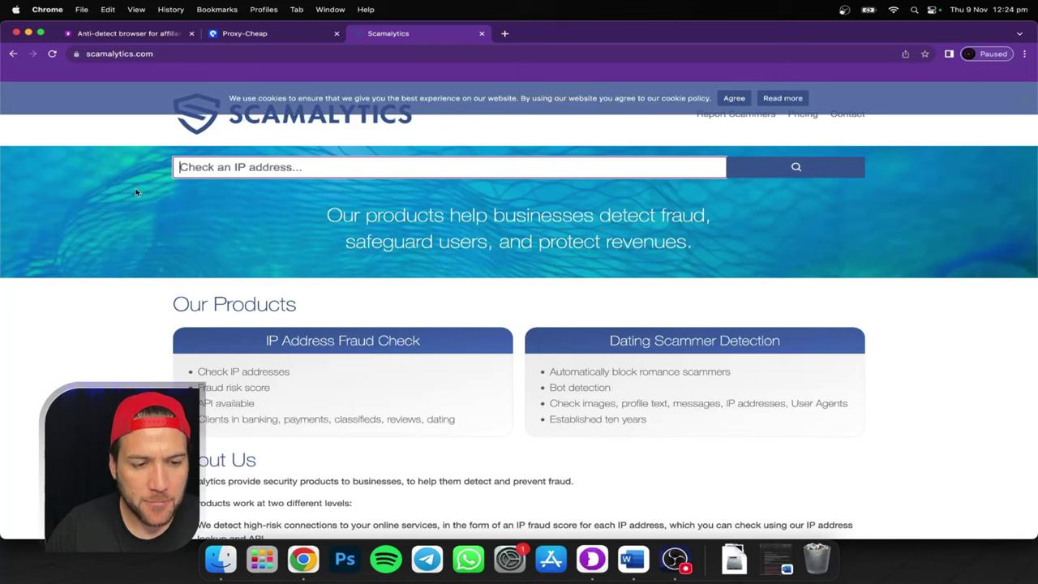
pyautogui.click(751, 208)
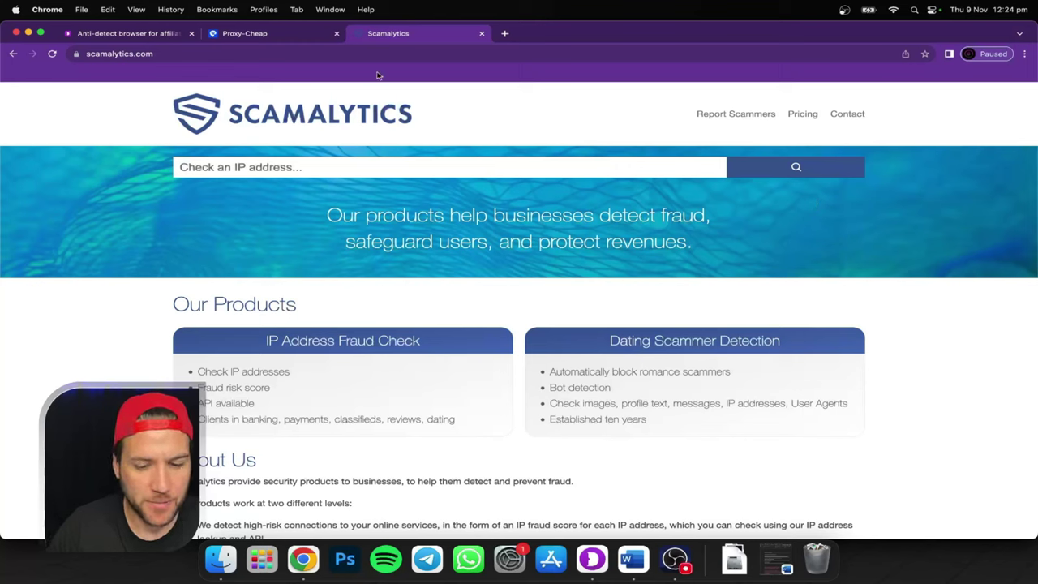
# Step: Return to the Scamalytics IP checker after revisiting the Proxy-Cheap proxy types
pyautogui.click(269, 33)
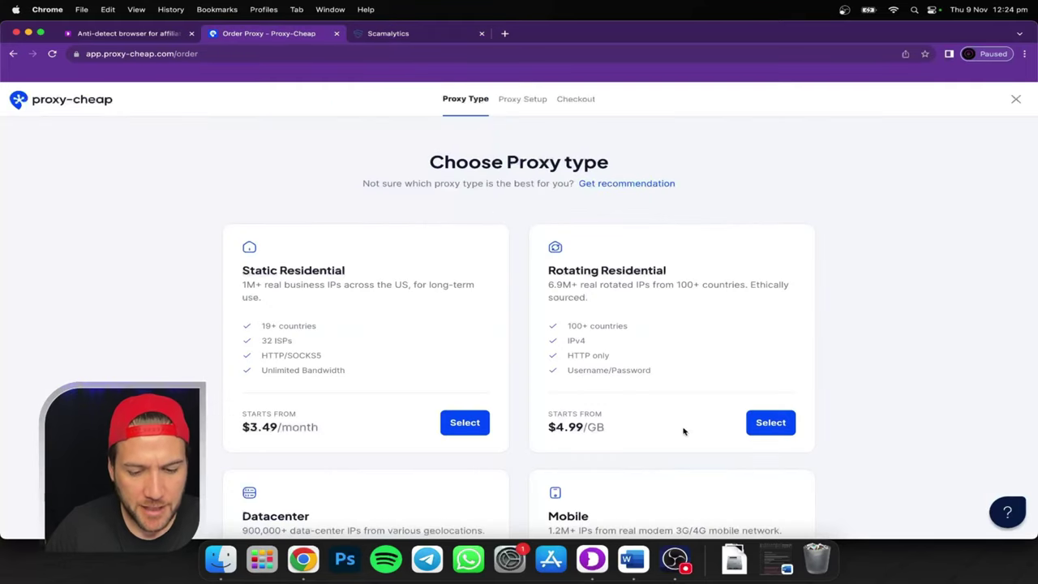
pyautogui.click(592, 560)
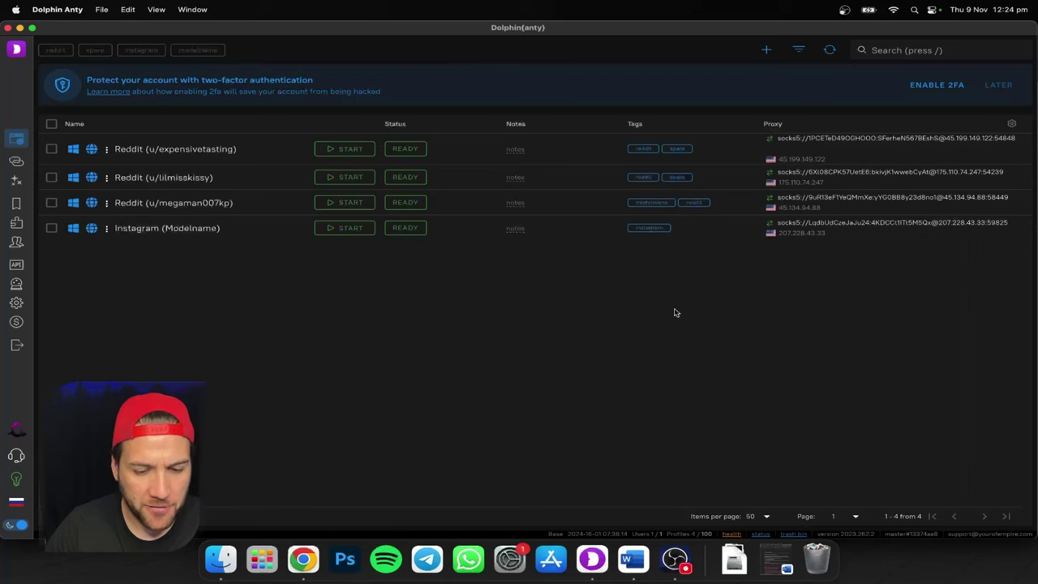
pyautogui.click(304, 561)
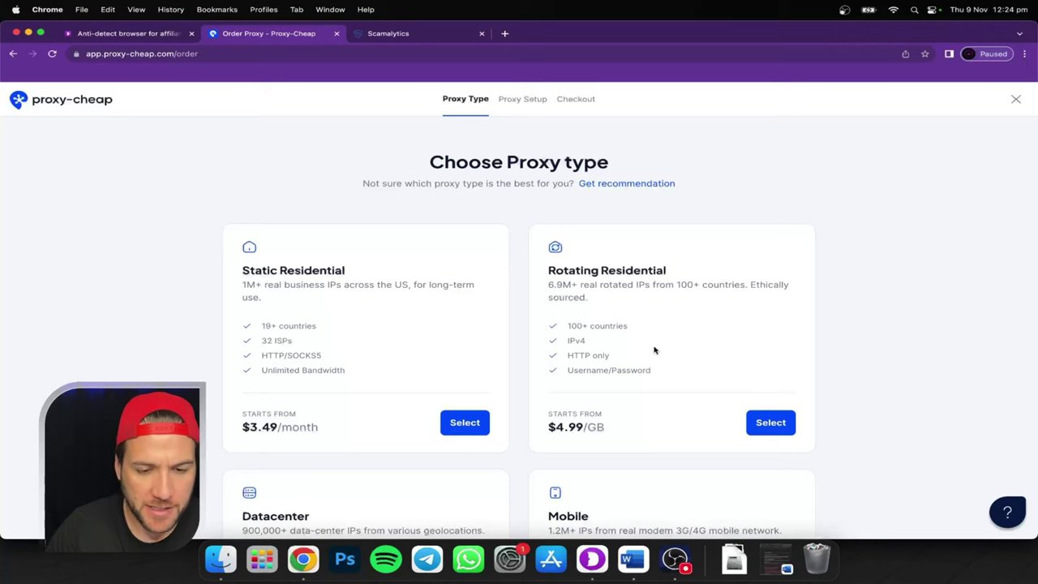
pyautogui.click(386, 33)
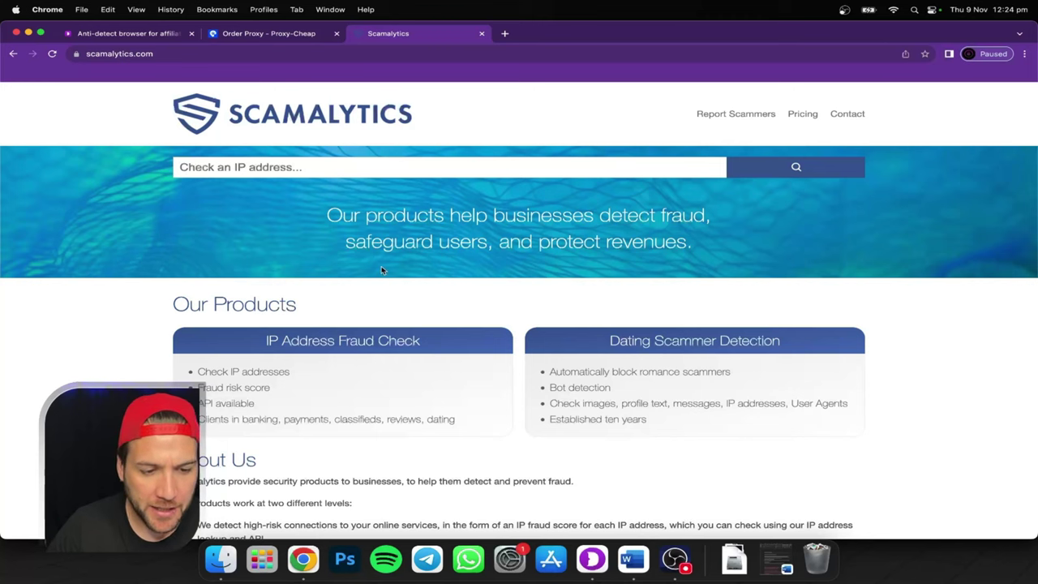
# Step: Compare Proxy-Cheap's proxy types: Static Residential, Rotating Residential, Datacenter $1.99, Mobile $50.00/month
pyautogui.scroll(-2, 382, 270)
pyautogui.scroll(-3, 382, 271)
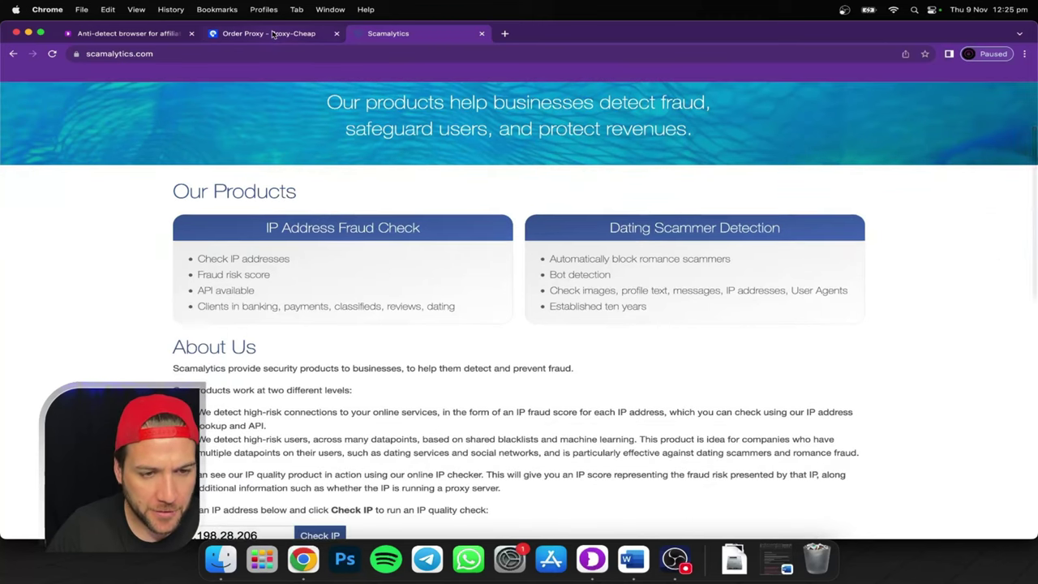
pyautogui.click(275, 34)
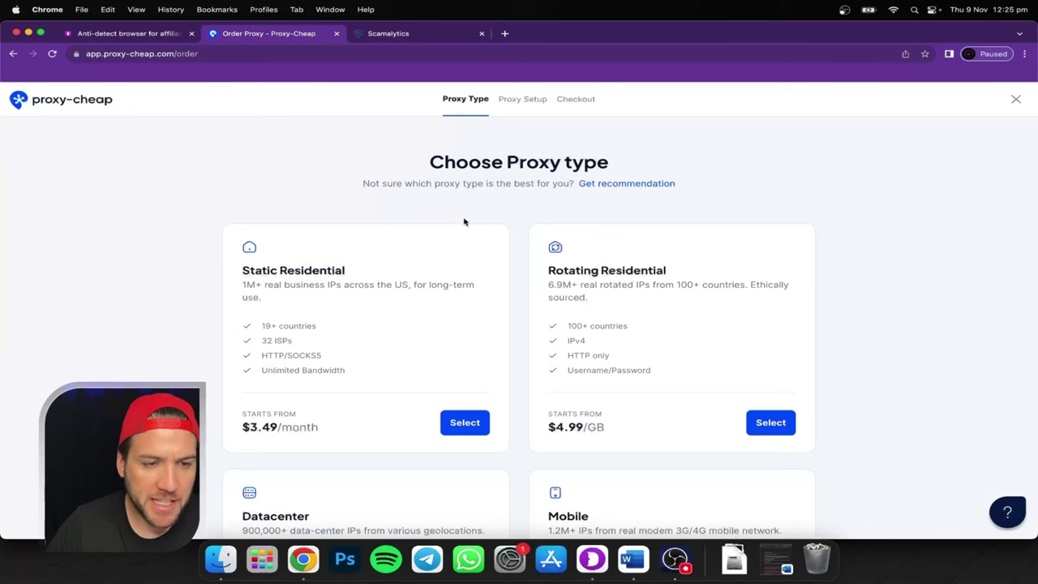
pyautogui.scroll(-3, 756, 183)
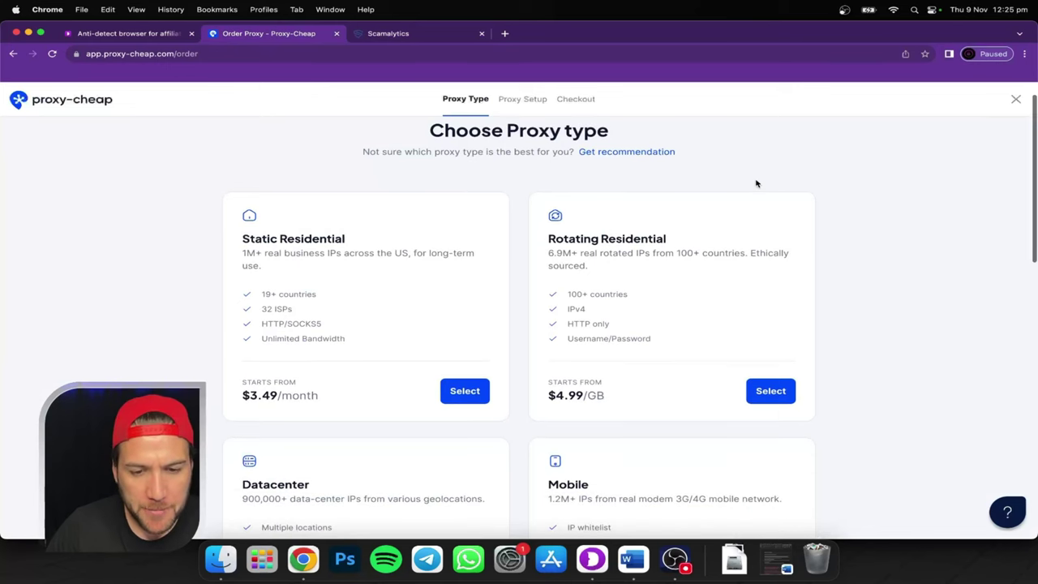
pyautogui.scroll(-8, 756, 183)
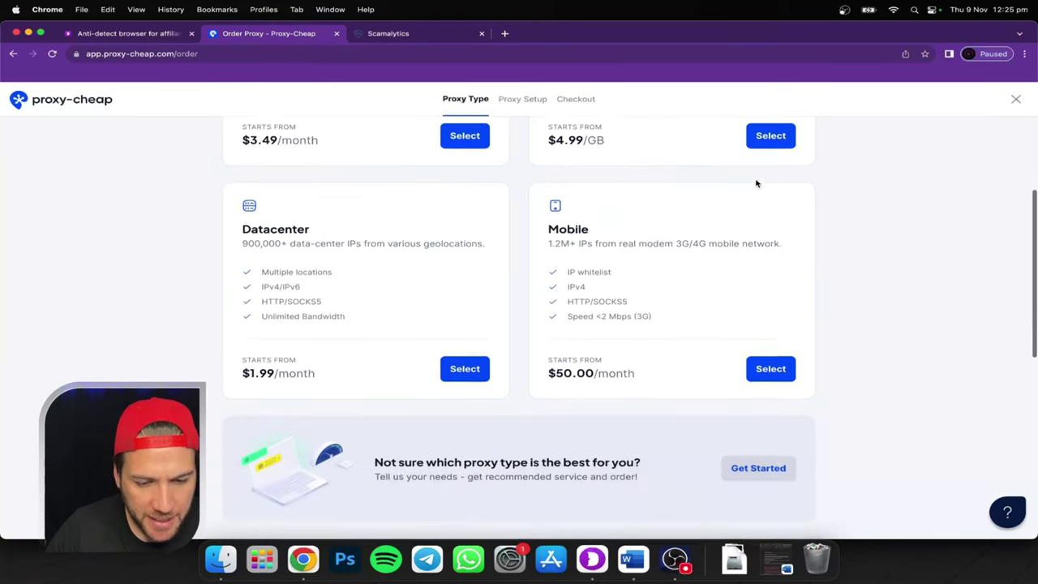
pyautogui.scroll(-5, 756, 183)
pyautogui.scroll(15, 755, 184)
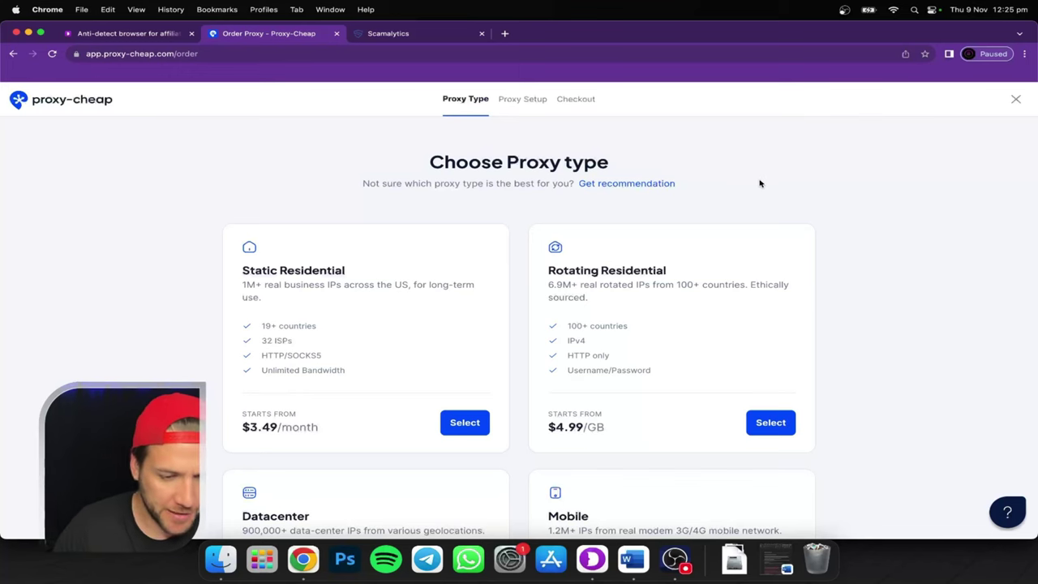
pyautogui.scroll(-1, 758, 181)
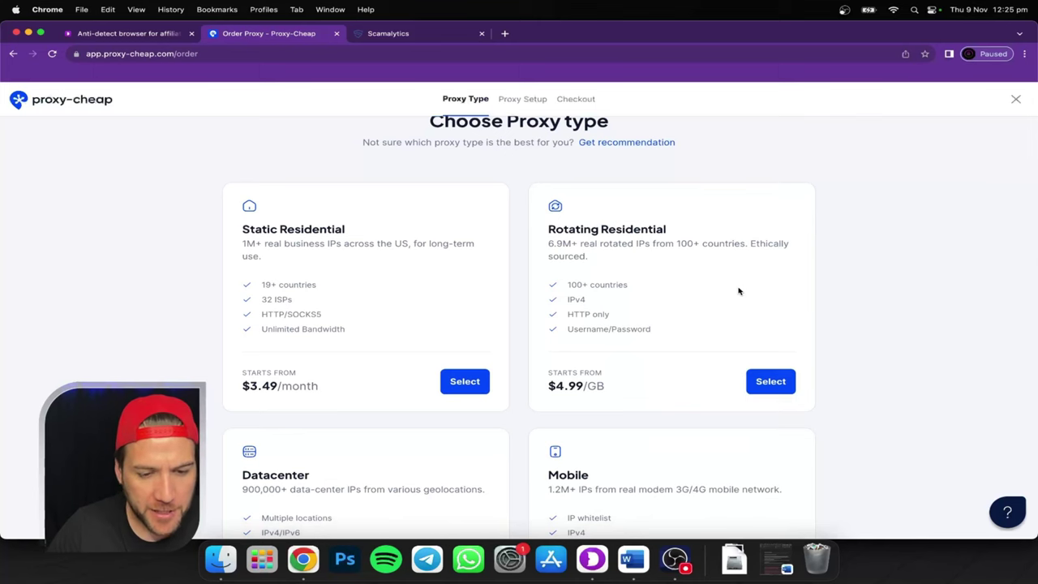
pyautogui.scroll(-1, 460, 381)
pyautogui.scroll(1, 462, 380)
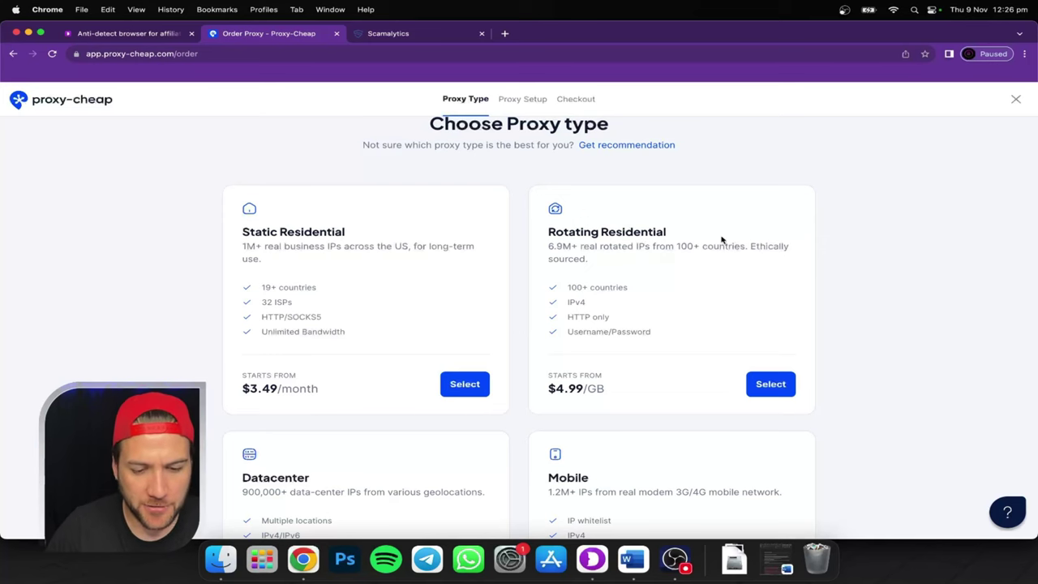
pyautogui.scroll(-2, 722, 239)
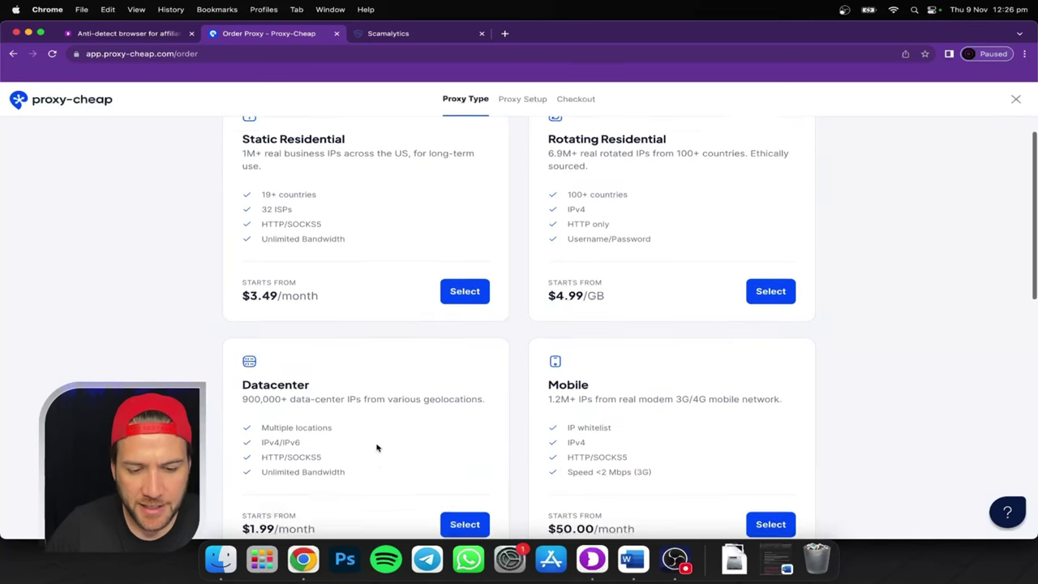
pyautogui.scroll(-1, 376, 447)
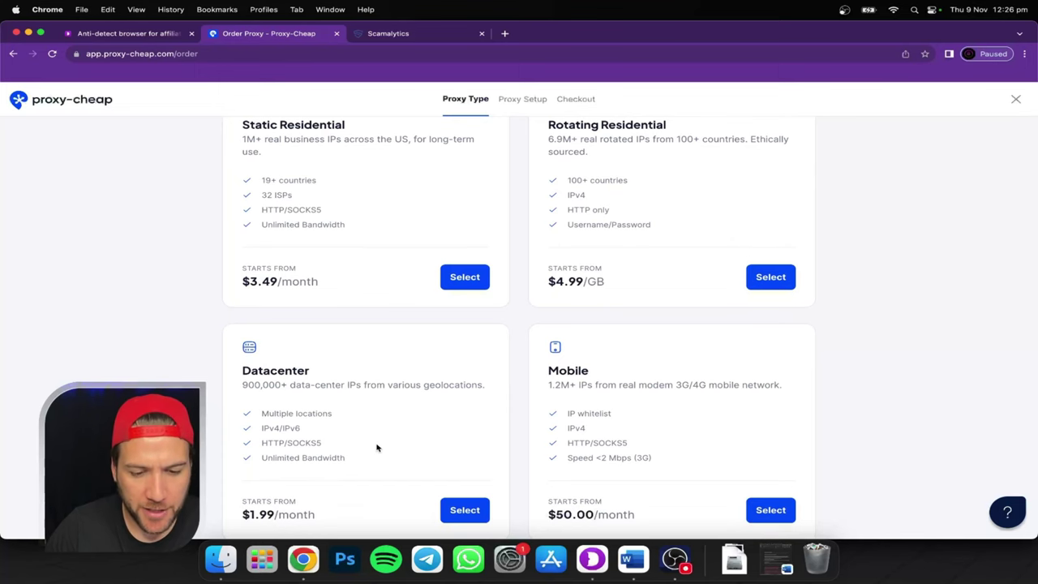
pyautogui.scroll(-1, 649, 435)
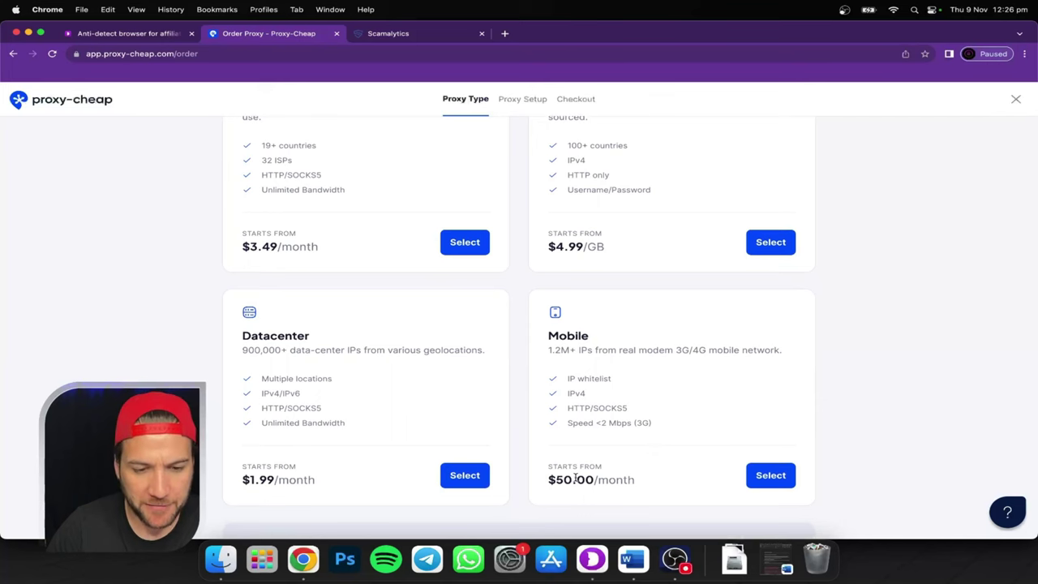
pyautogui.scroll(3, 520, 339)
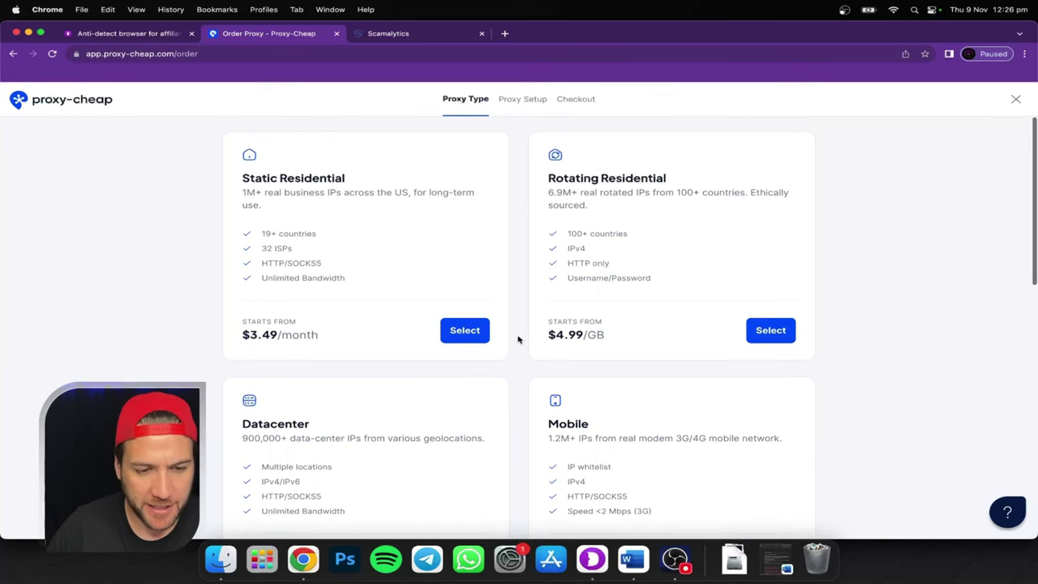
# Step: Choose the Static Residential plan and set its country to United Kingdom
pyautogui.click(475, 339)
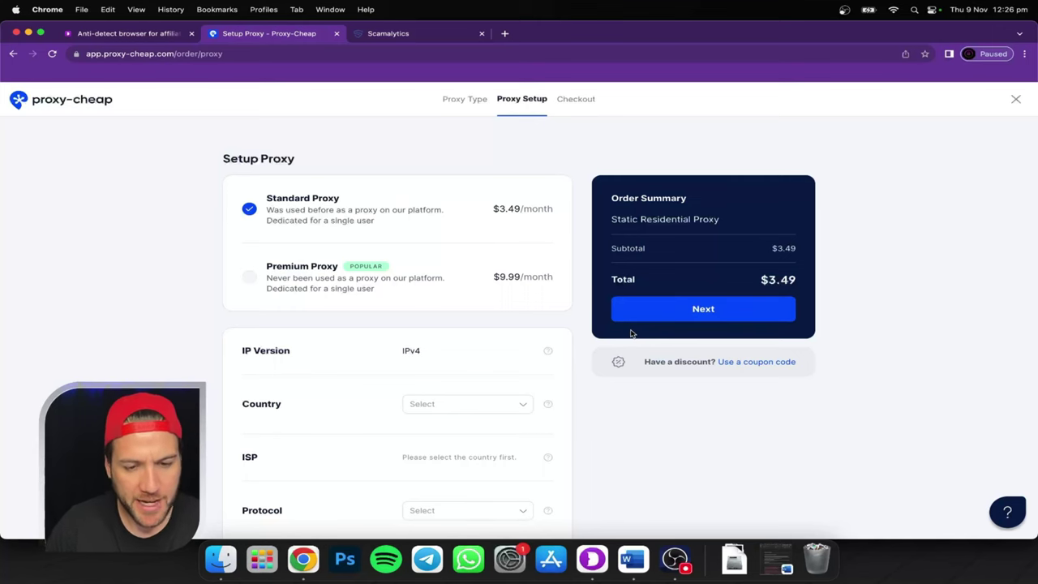
pyautogui.scroll(-1, 528, 306)
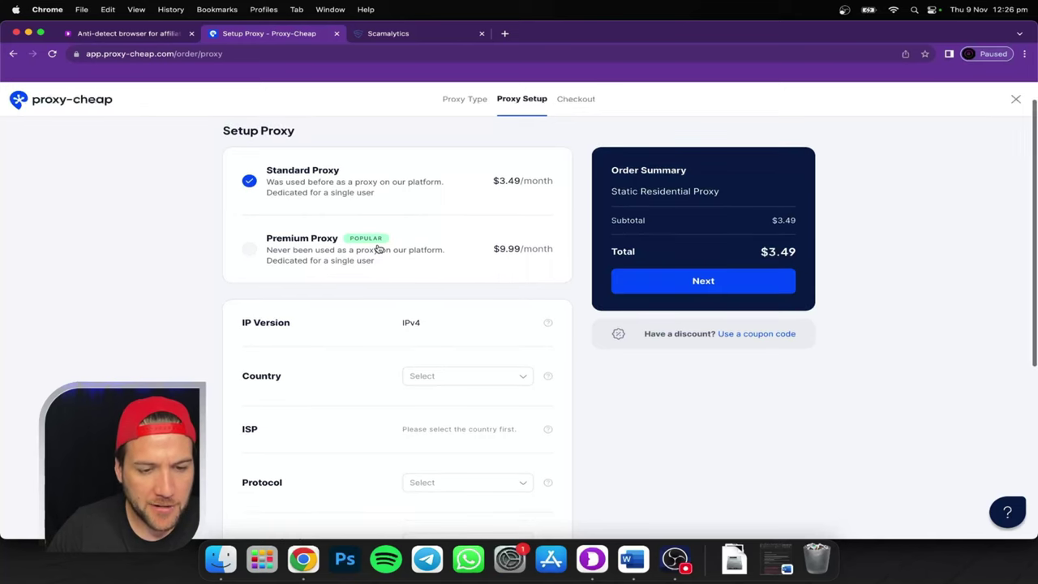
pyautogui.scroll(-2, 599, 361)
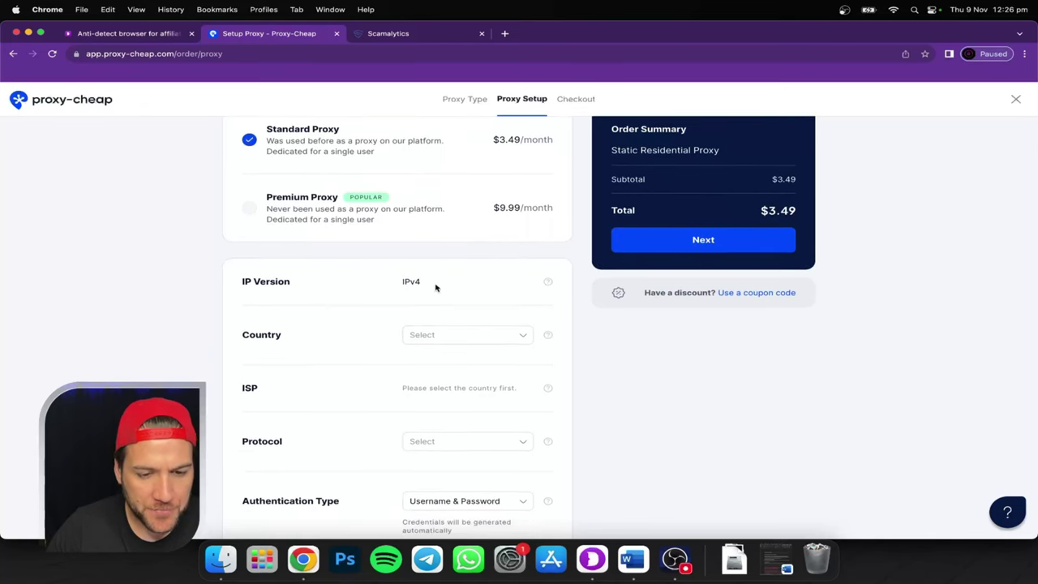
pyautogui.click(457, 335)
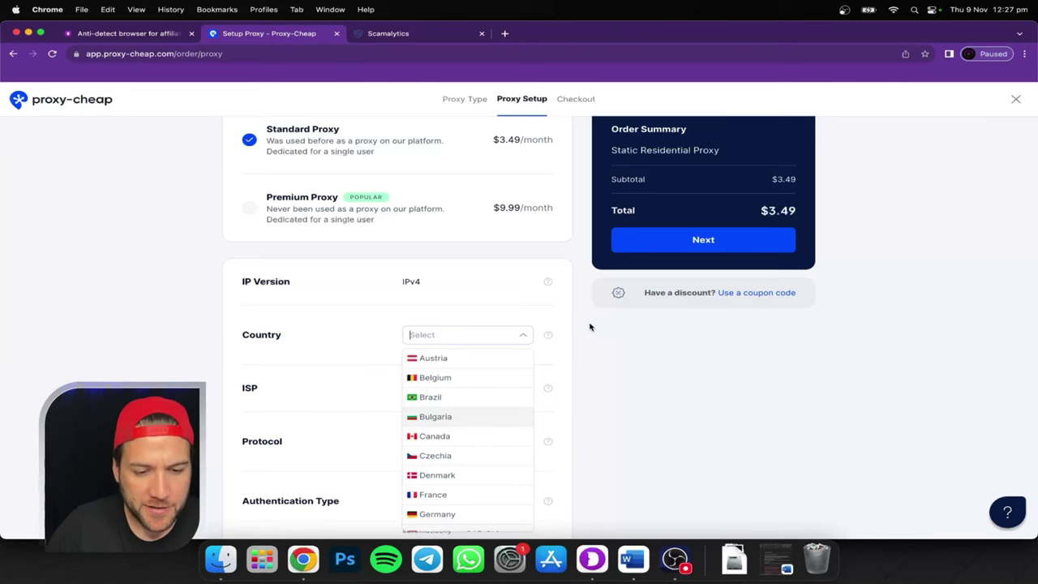
pyautogui.scroll(-3, 506, 376)
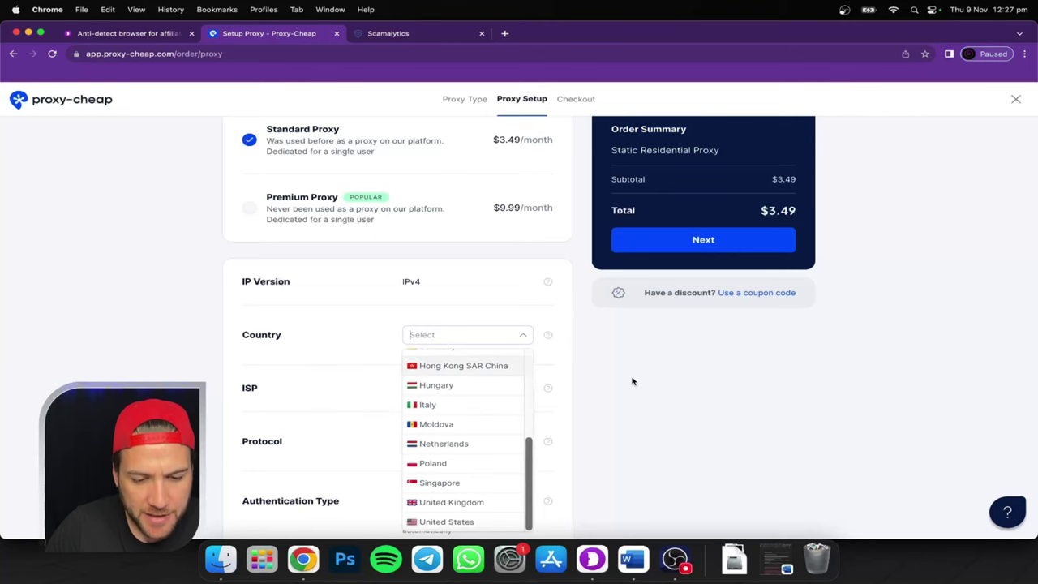
pyautogui.scroll(2, 632, 381)
pyautogui.scroll(-2, 633, 381)
pyautogui.scroll(-2, 633, 381)
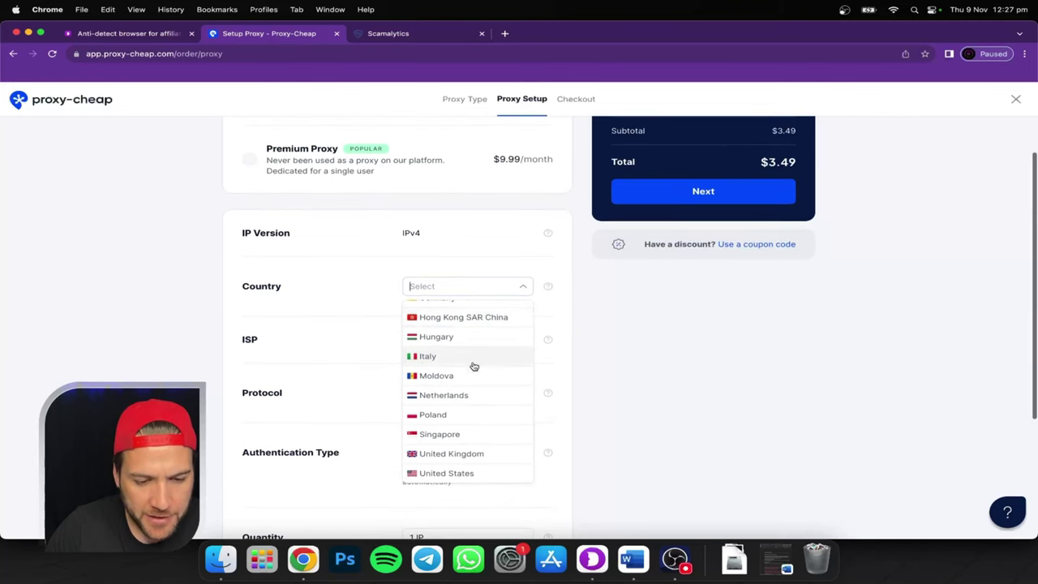
pyautogui.scroll(2, 473, 364)
pyautogui.scroll(-2, 475, 366)
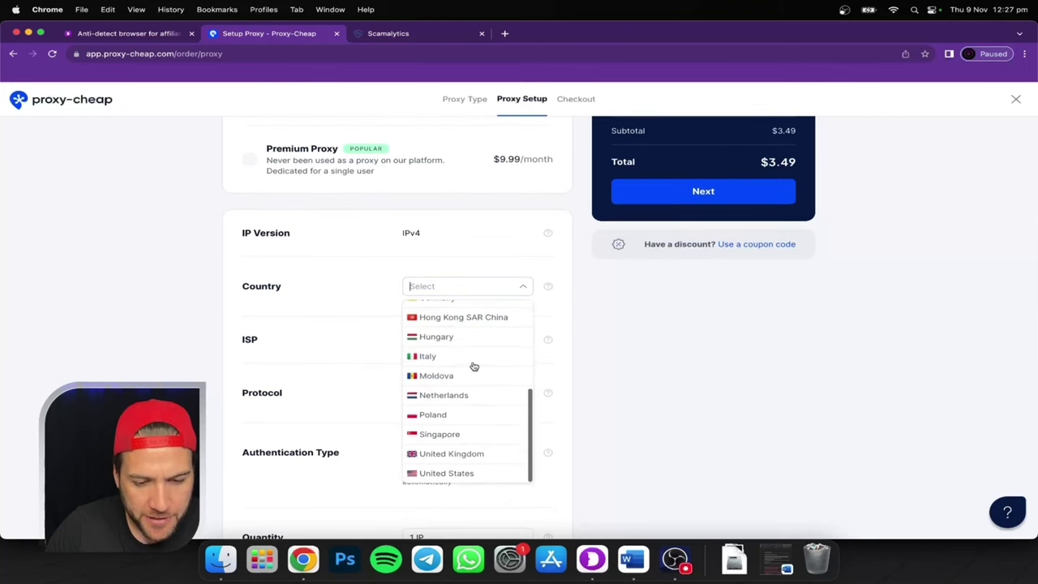
pyautogui.click(461, 453)
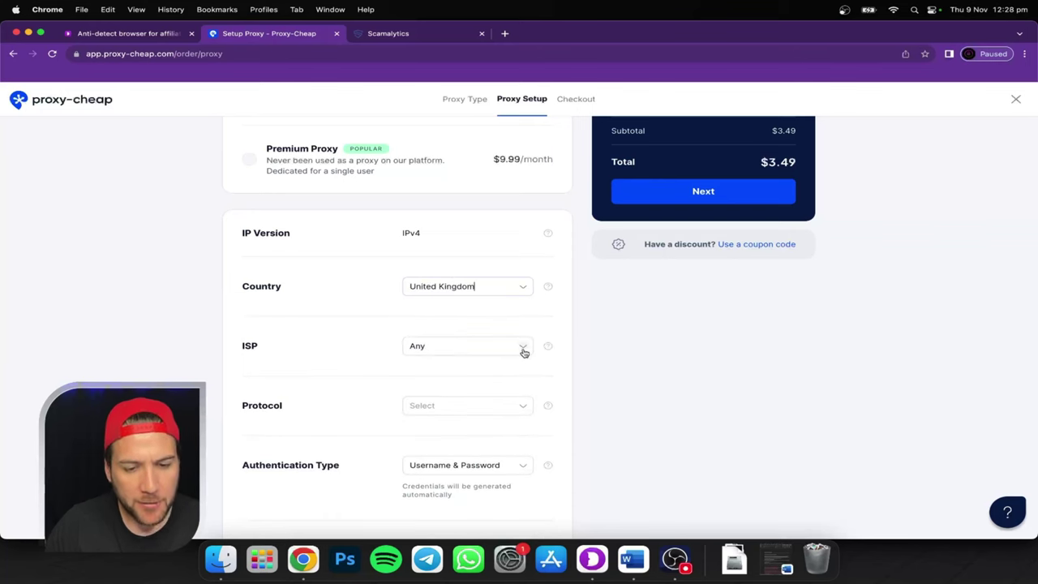
# Step: Set the proxy ISP to Hydra Communications instead of Pro Marketing Central LLC
pyautogui.click(524, 350)
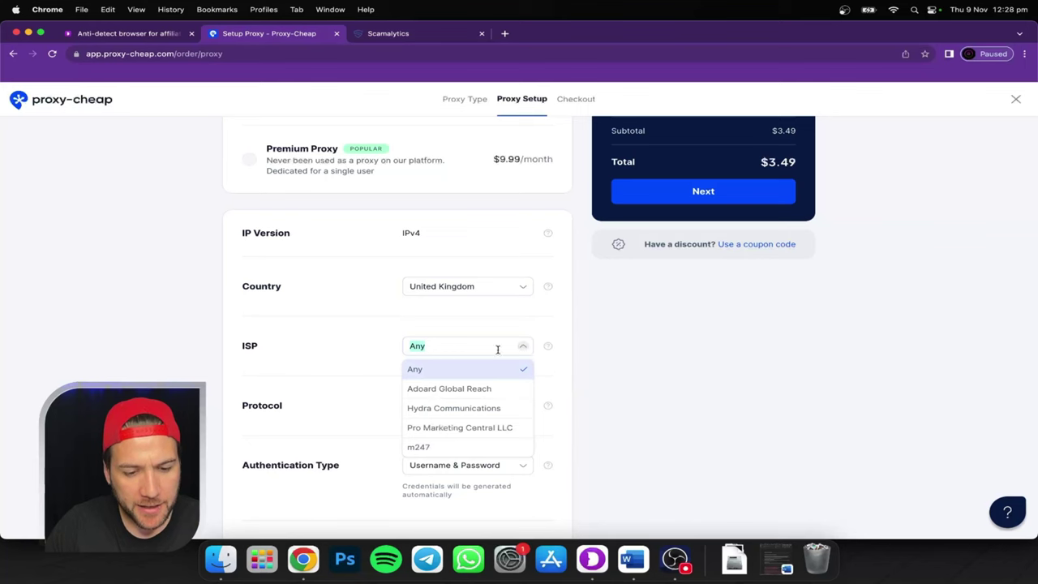
pyautogui.click(458, 427)
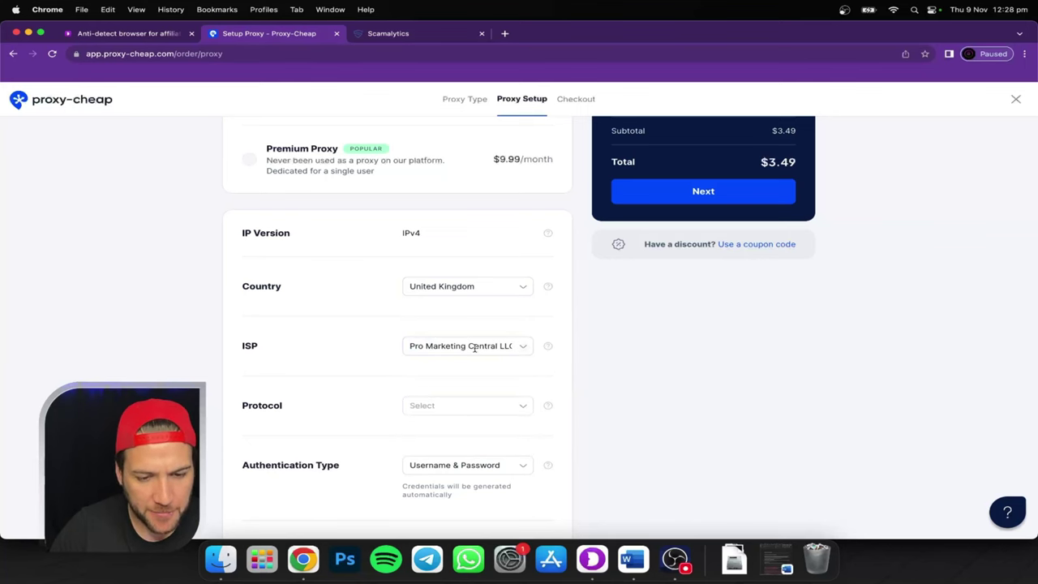
pyautogui.click(523, 347)
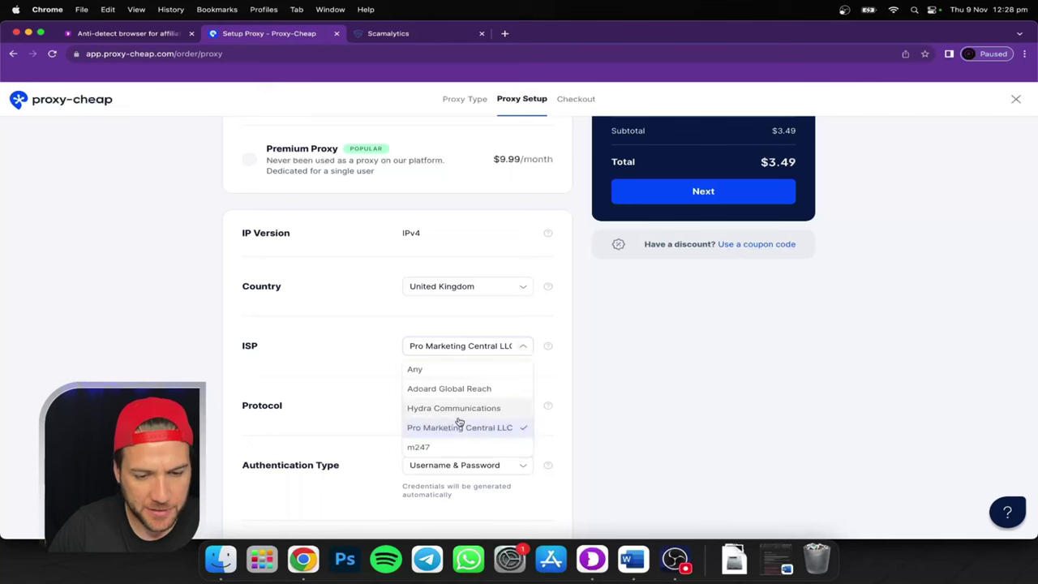
pyautogui.click(460, 409)
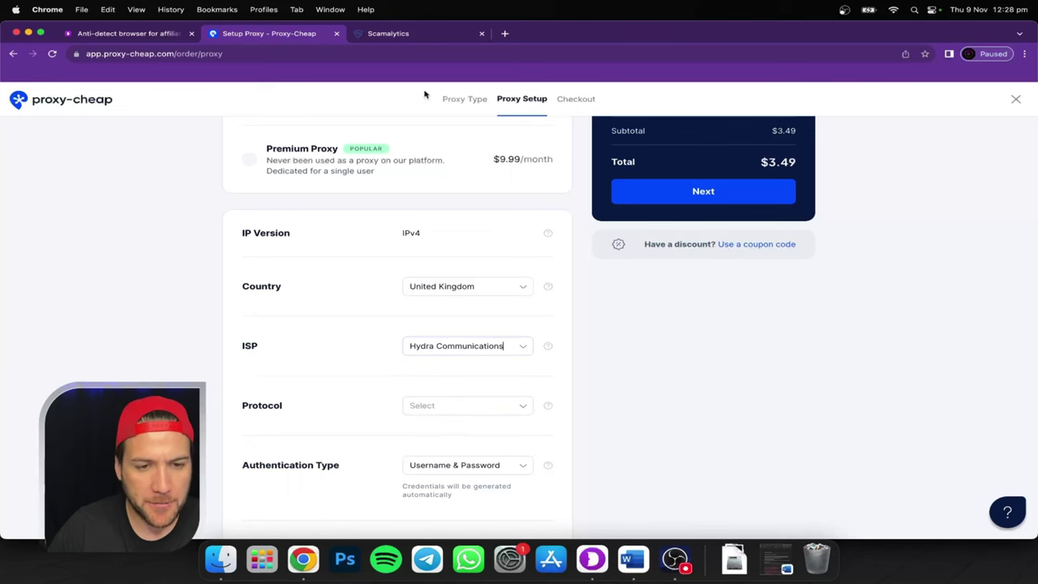
pyautogui.click(411, 36)
pyautogui.click(266, 33)
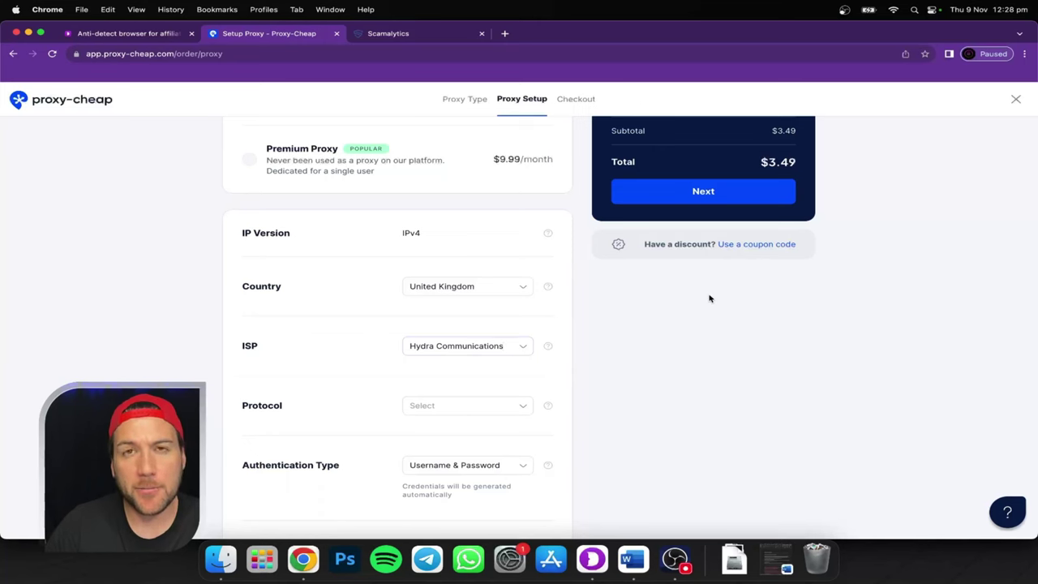
pyautogui.scroll(3, 487, 271)
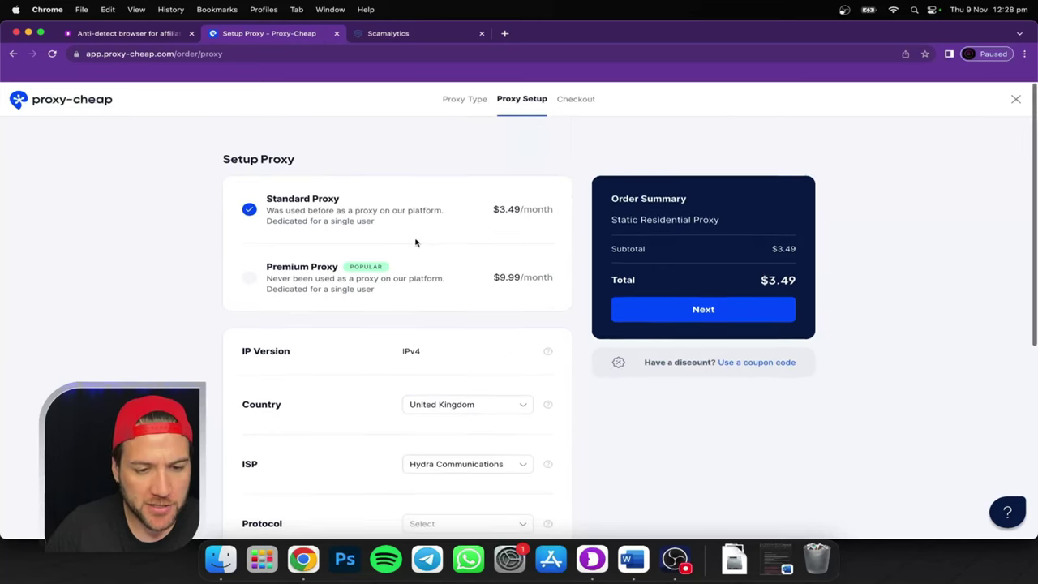
pyautogui.scroll(-4, 438, 235)
pyautogui.scroll(-2, 438, 236)
pyautogui.scroll(3, 438, 234)
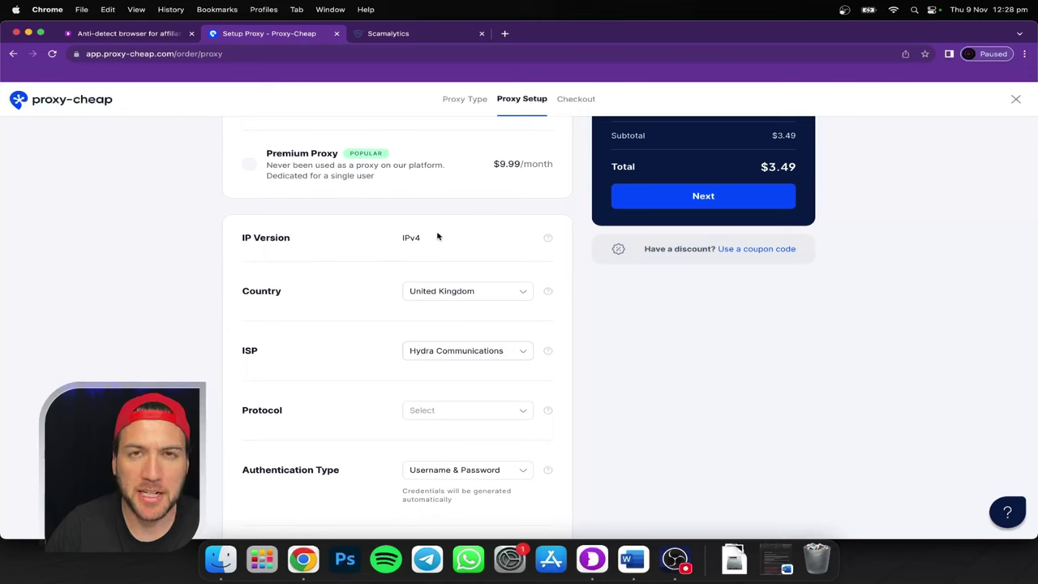
pyautogui.scroll(-1, 437, 236)
pyautogui.scroll(3, 437, 236)
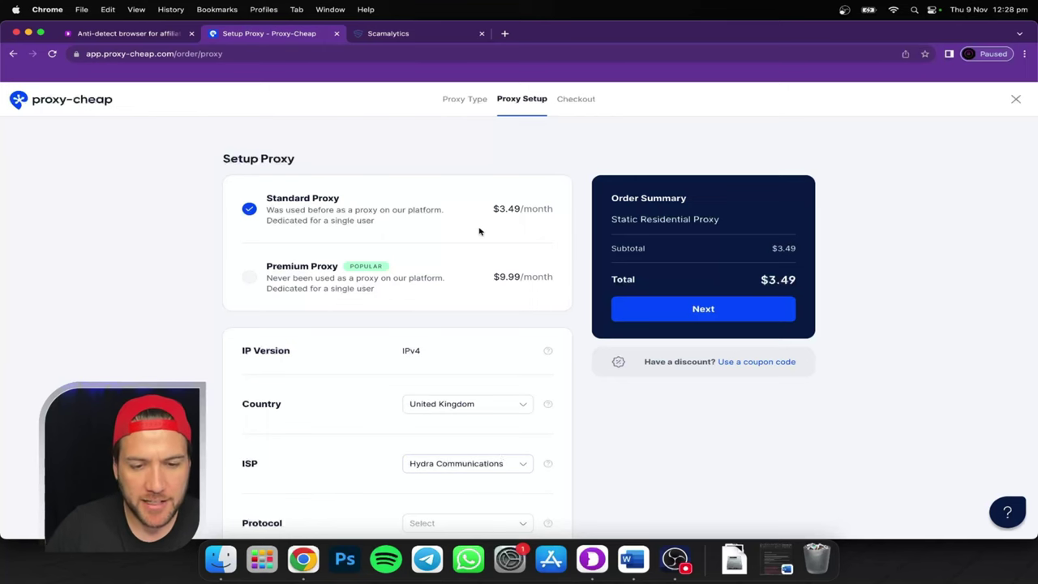
pyautogui.scroll(-5, 479, 232)
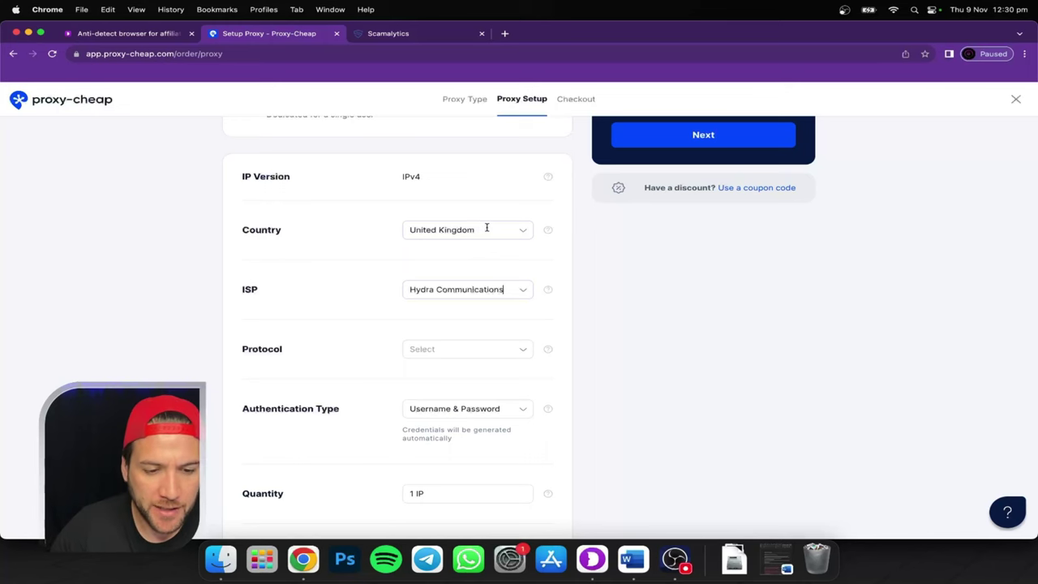
# Step: Set the UK proxy's protocol to SOCKS5
pyautogui.scroll(-2, 547, 268)
pyautogui.click(519, 299)
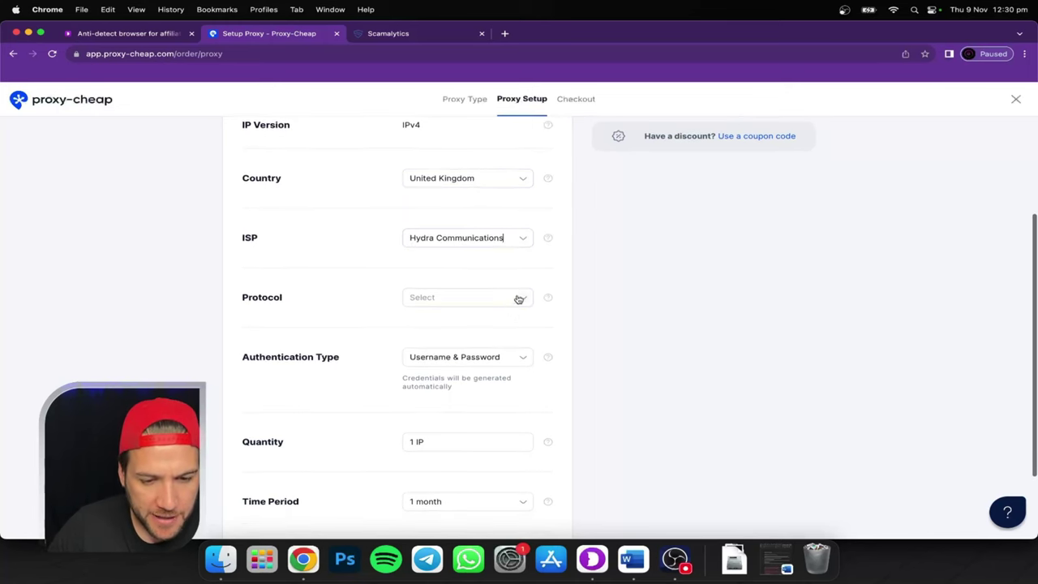
pyautogui.click(519, 299)
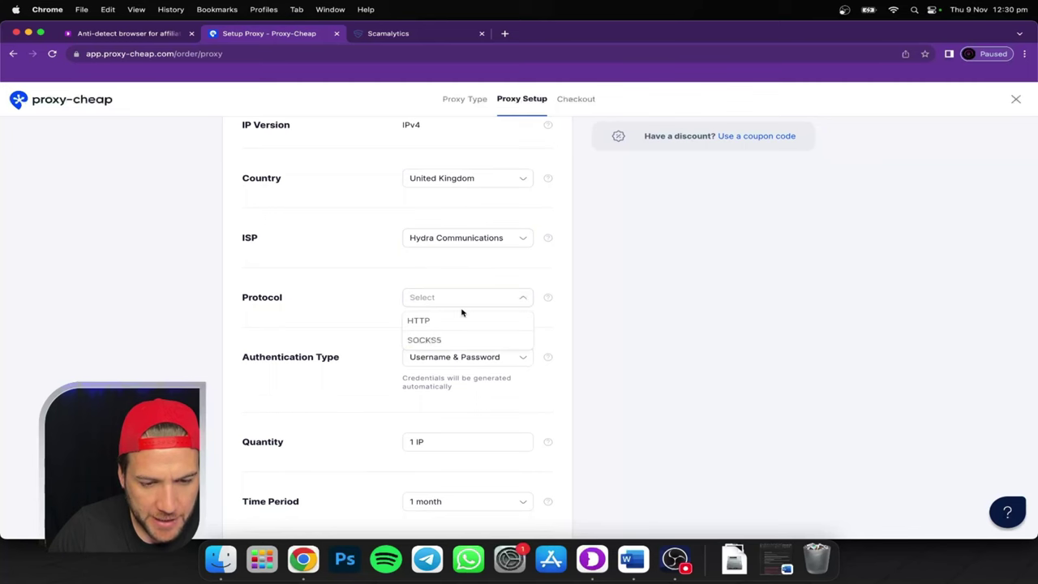
pyautogui.click(446, 341)
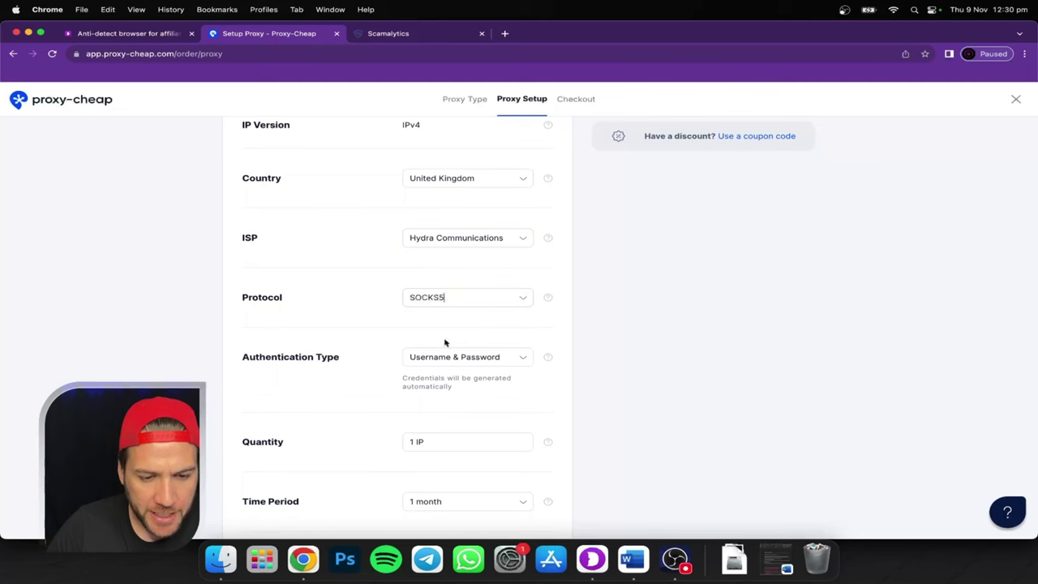
# Step: Turn off Auto-extend and continue to checkout
pyautogui.scroll(-3, 486, 297)
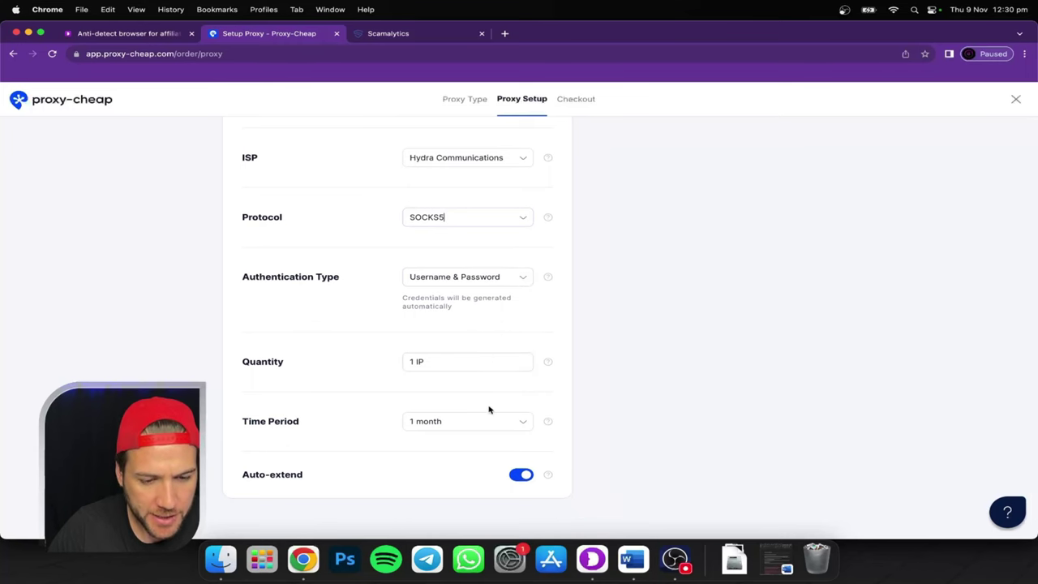
pyautogui.scroll(-1, 490, 407)
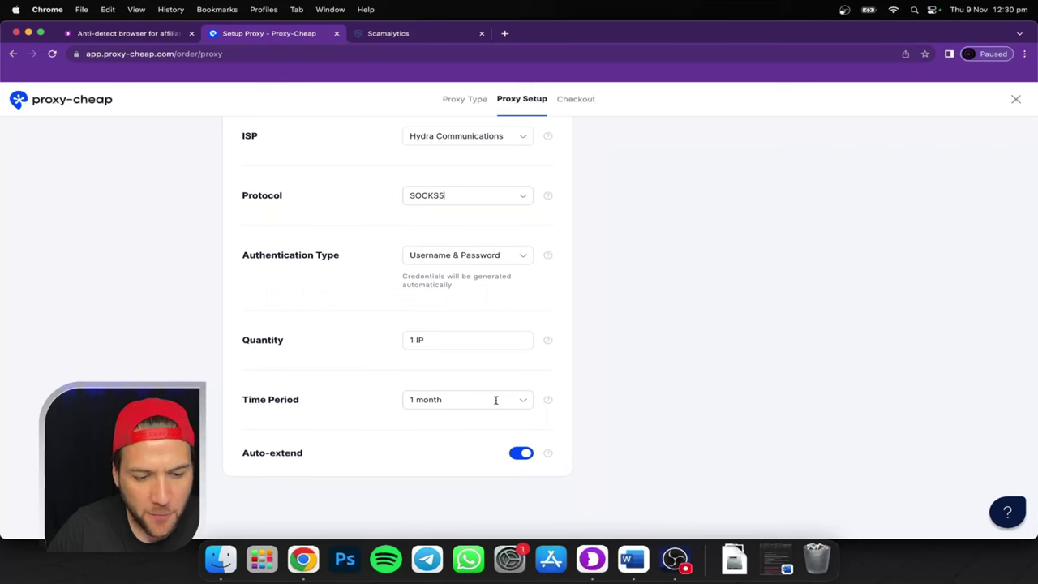
pyautogui.click(521, 453)
pyautogui.scroll(1, 605, 356)
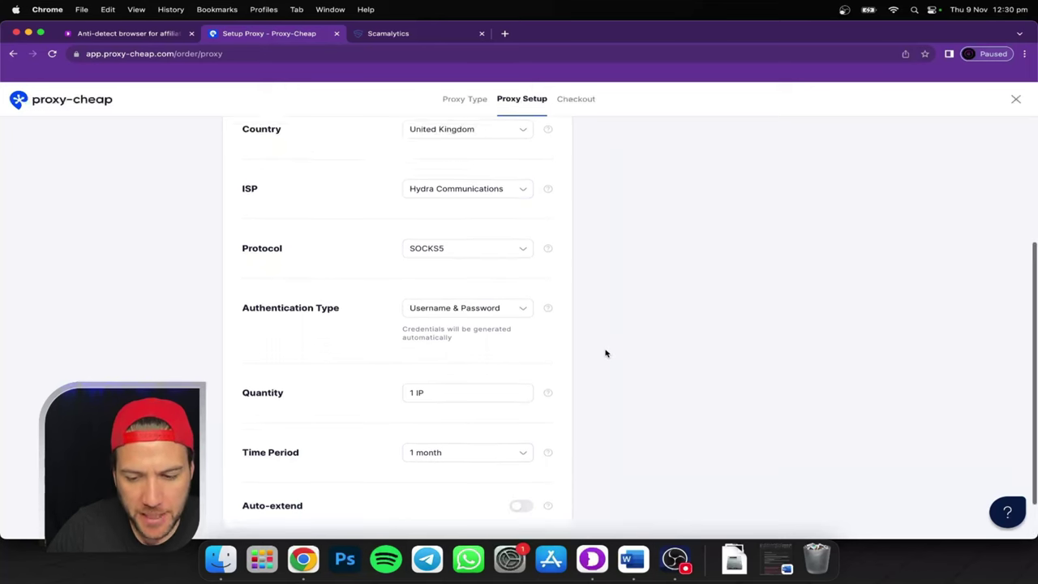
pyautogui.scroll(-1, 605, 354)
pyautogui.scroll(5, 605, 353)
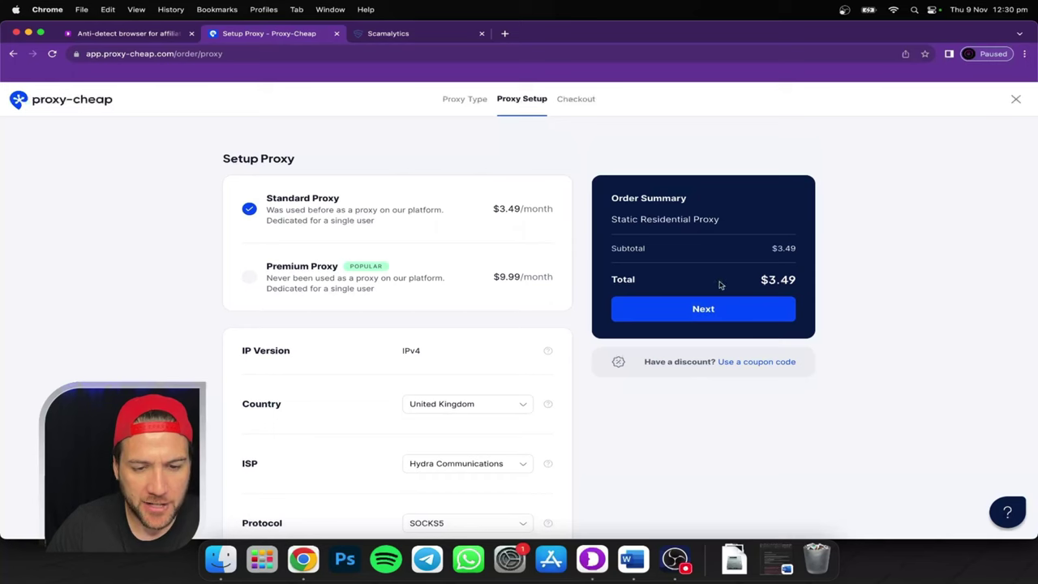
pyautogui.click(704, 310)
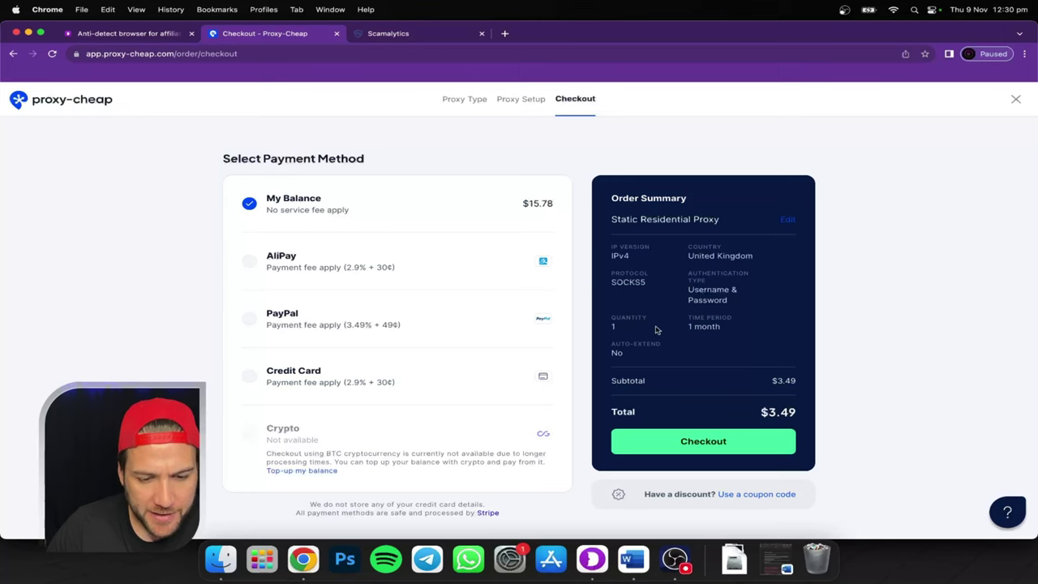
# Step: Pay the $3.49 order from My Balance and view new proxy 469412's details
pyautogui.scroll(-2, 685, 336)
pyautogui.click(730, 396)
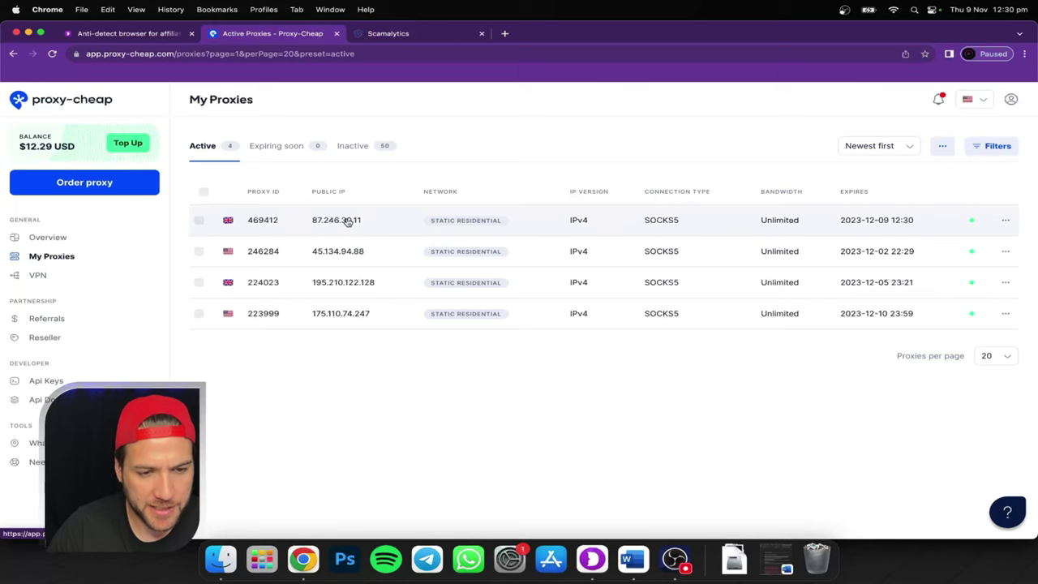
pyautogui.click(348, 222)
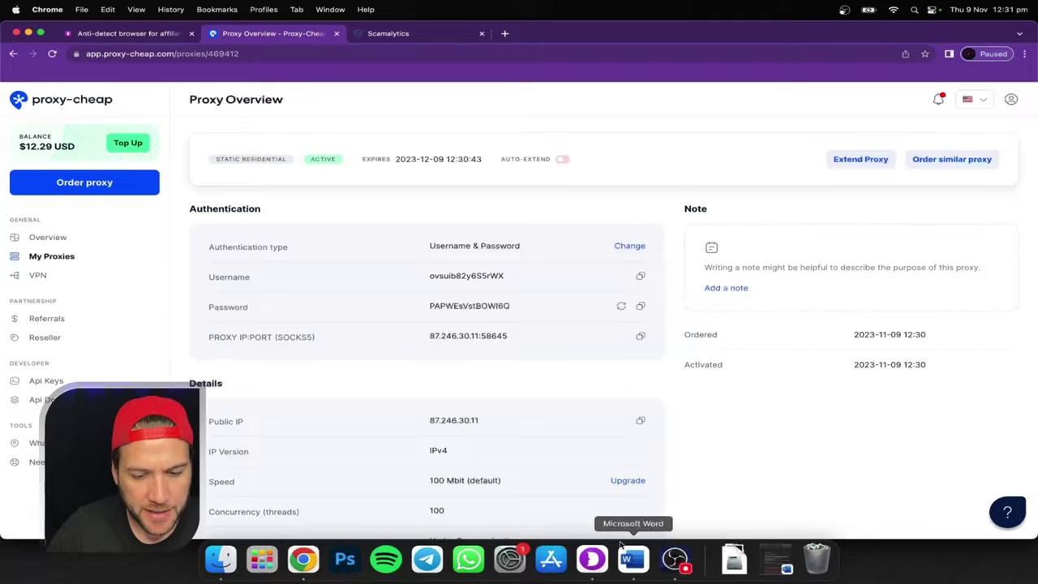
pyautogui.click(596, 560)
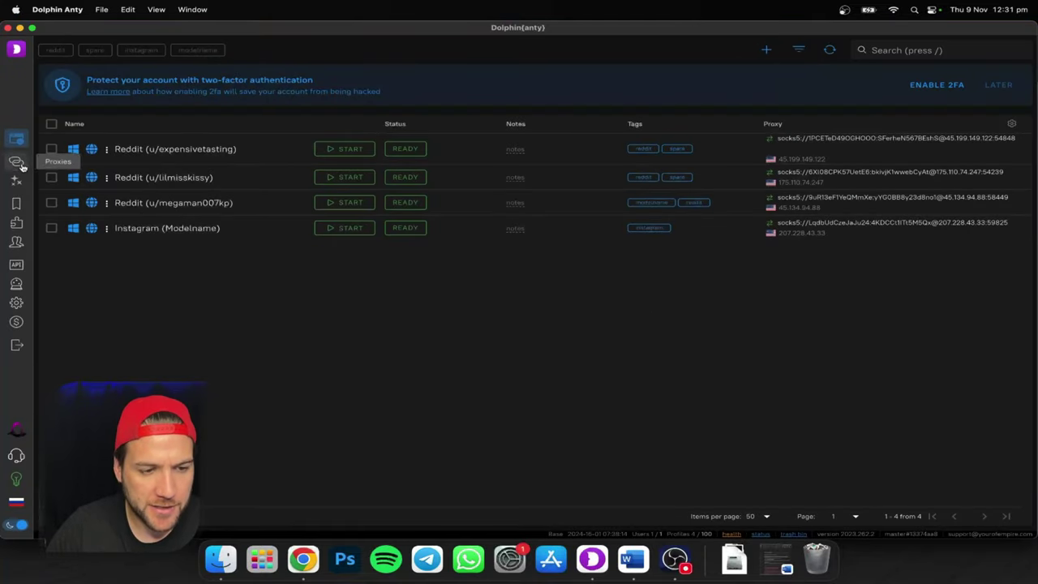
# Step: Open Create proxy from Dolphin Anty's Proxies list
pyautogui.click(20, 164)
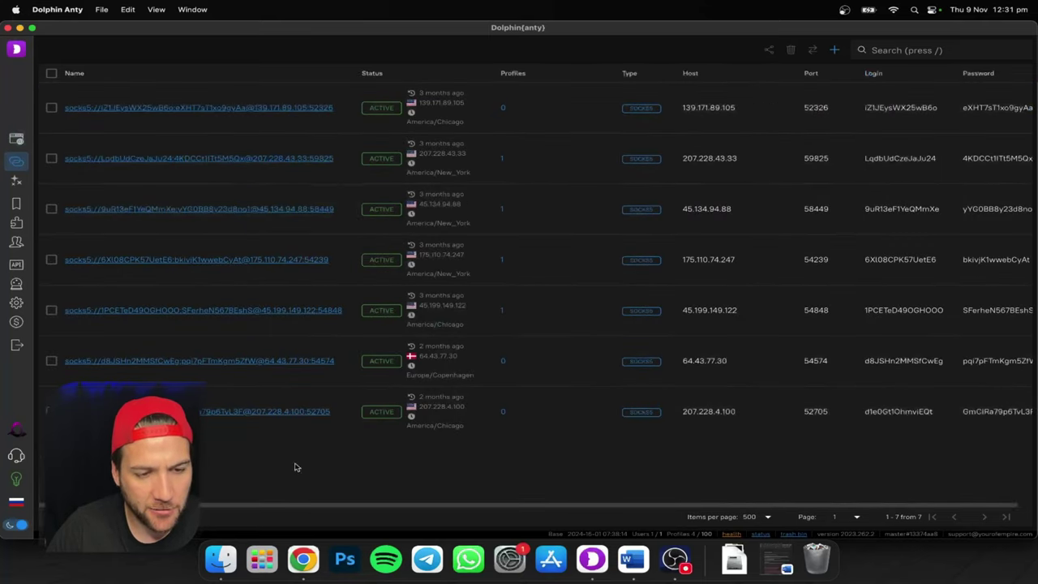
pyautogui.click(17, 140)
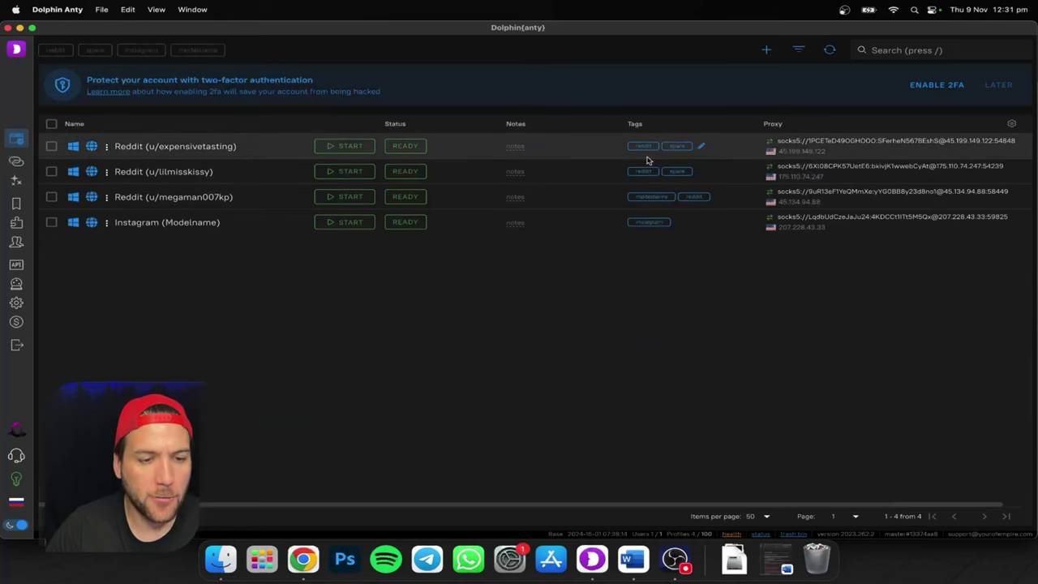
pyautogui.click(16, 161)
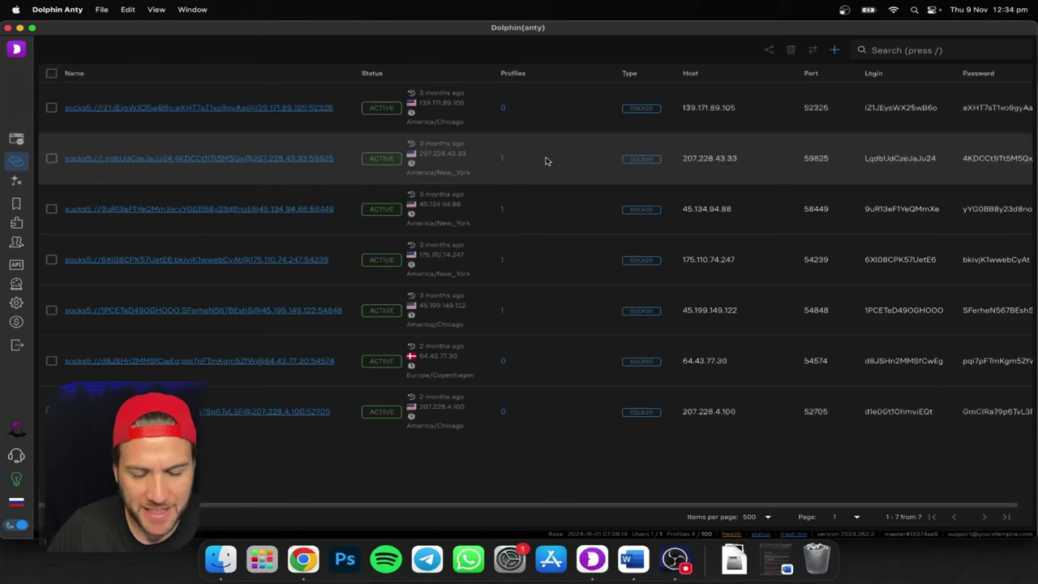
pyautogui.click(834, 49)
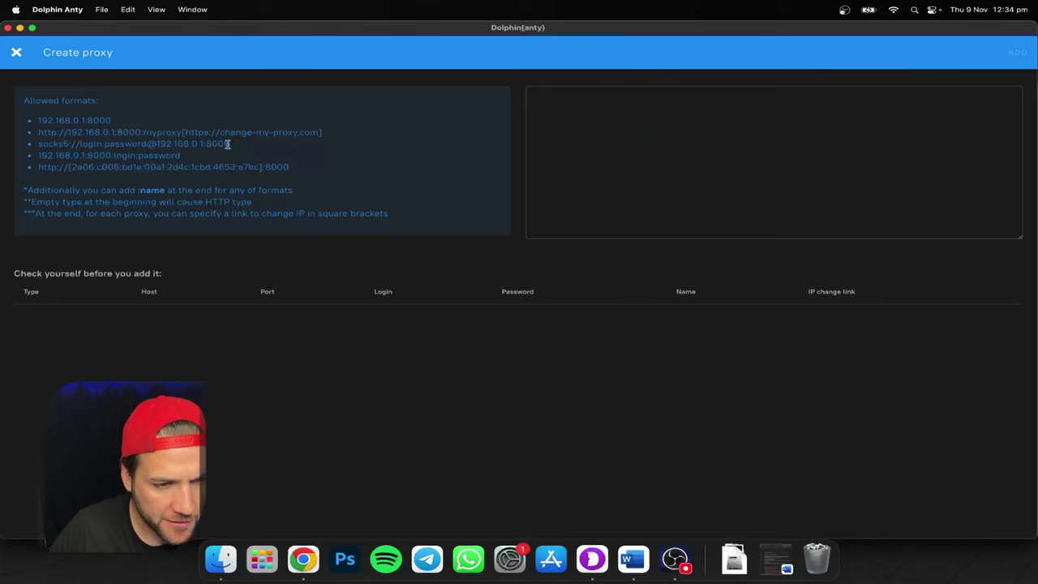
# Step: Paste the socks5 example line into the proxy entry box
pyautogui.moveTo(228, 144); pyautogui.dragTo(35, 149)
pyautogui.press('cmd+c')
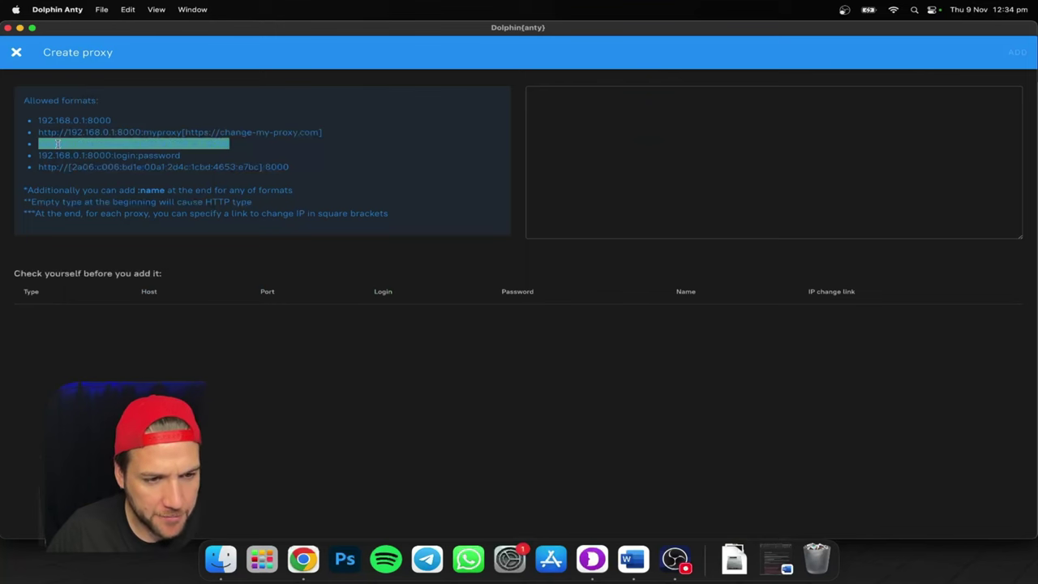
pyautogui.click(649, 107)
pyautogui.press('cmd+v')
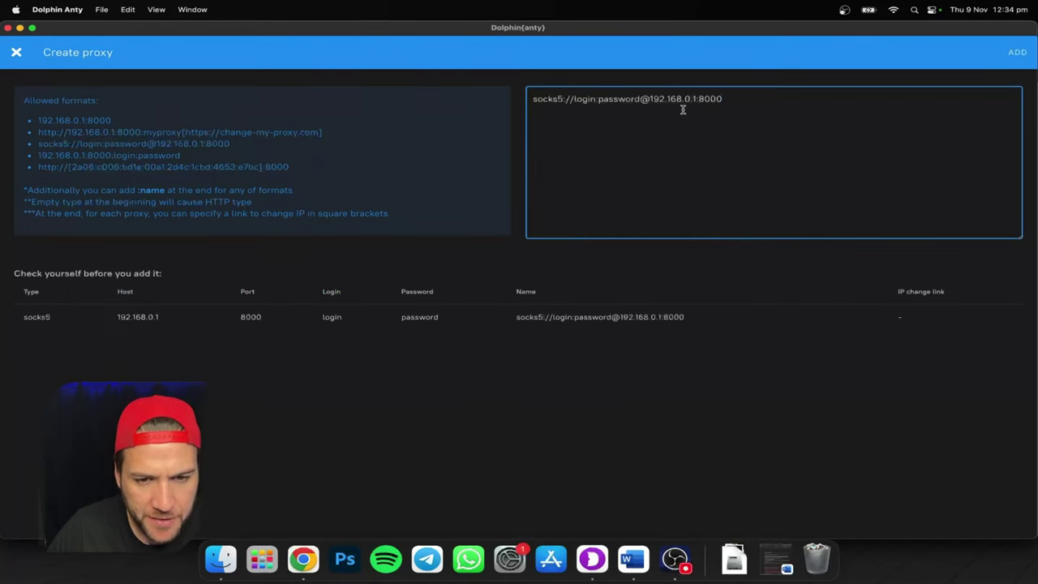
# Step: Replace the placeholder login and password with the Proxy-Cheap username and password
pyautogui.doubleClick(578, 98)
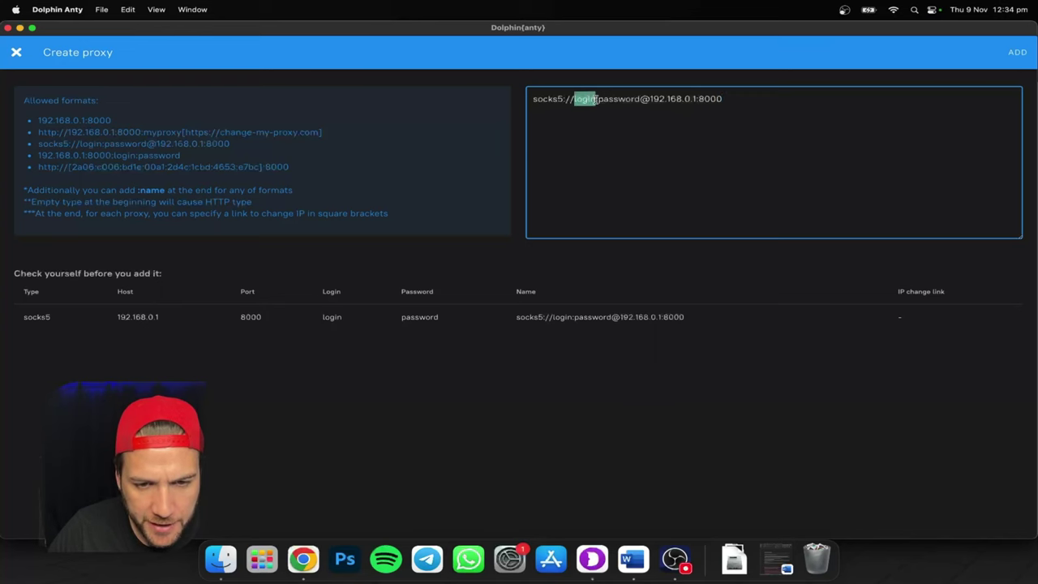
pyautogui.click(303, 559)
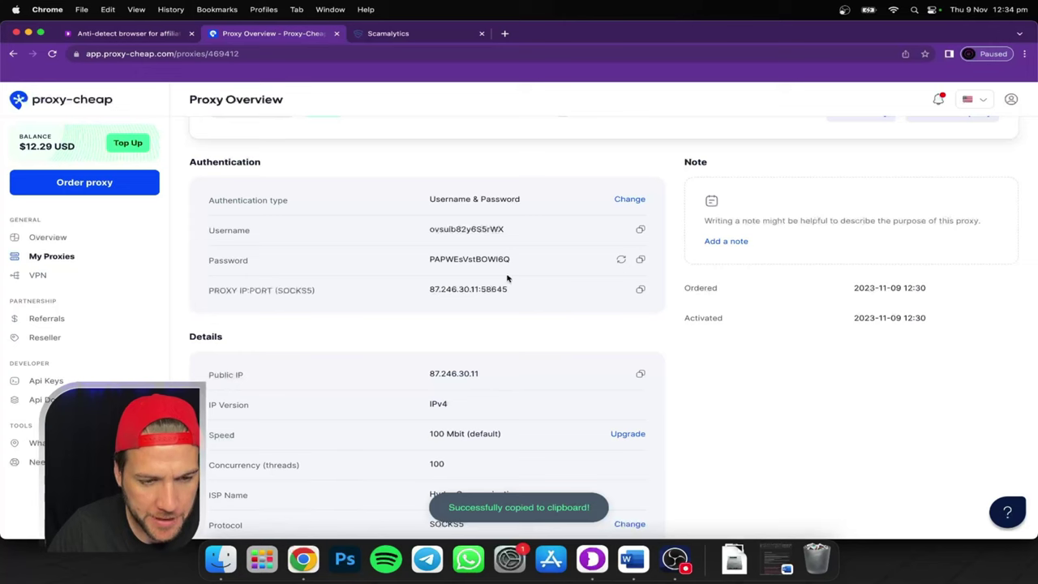
pyautogui.click(592, 559)
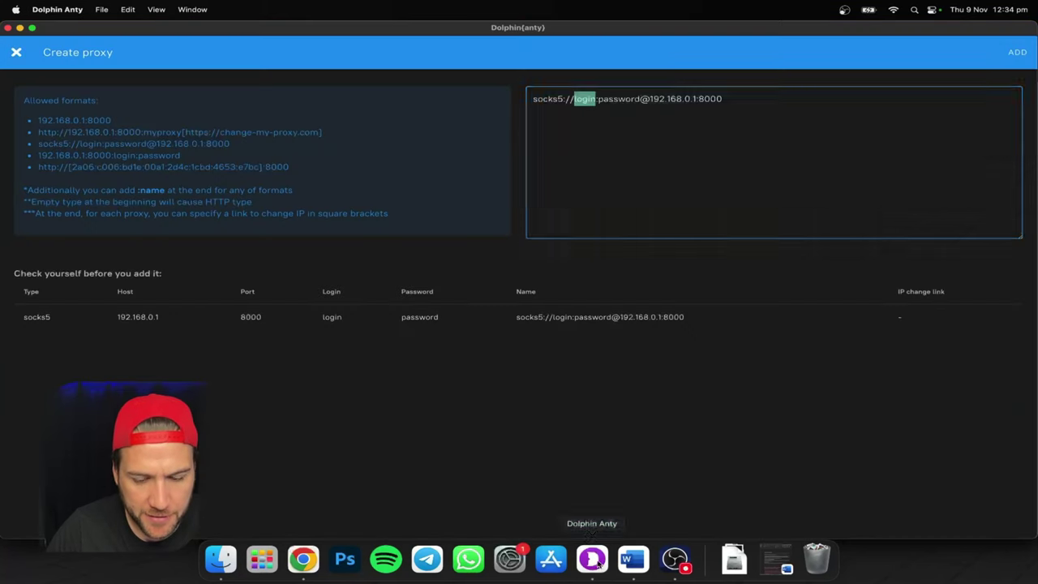
pyautogui.press('super+v')
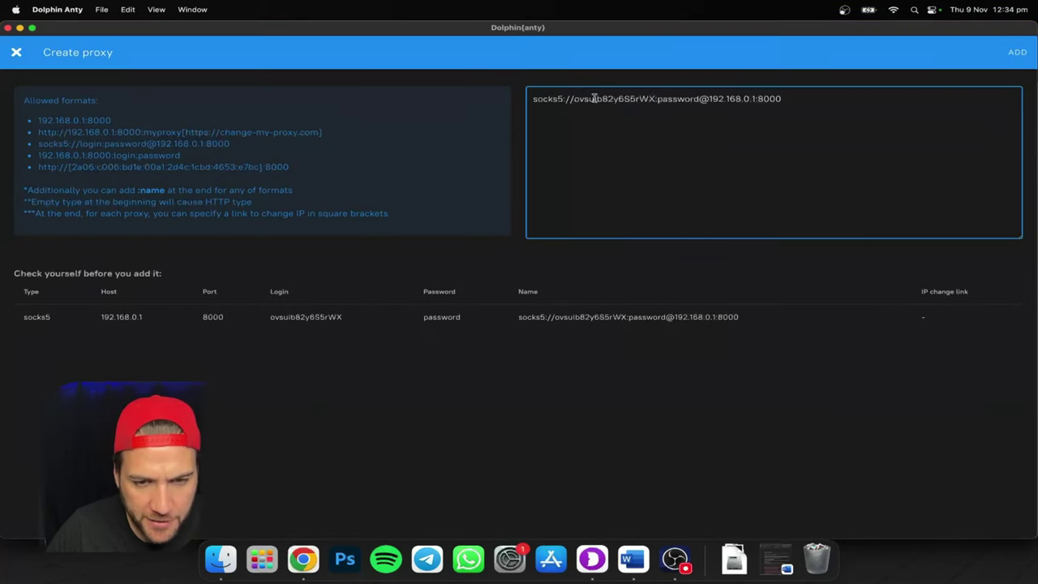
pyautogui.doubleClick(661, 98)
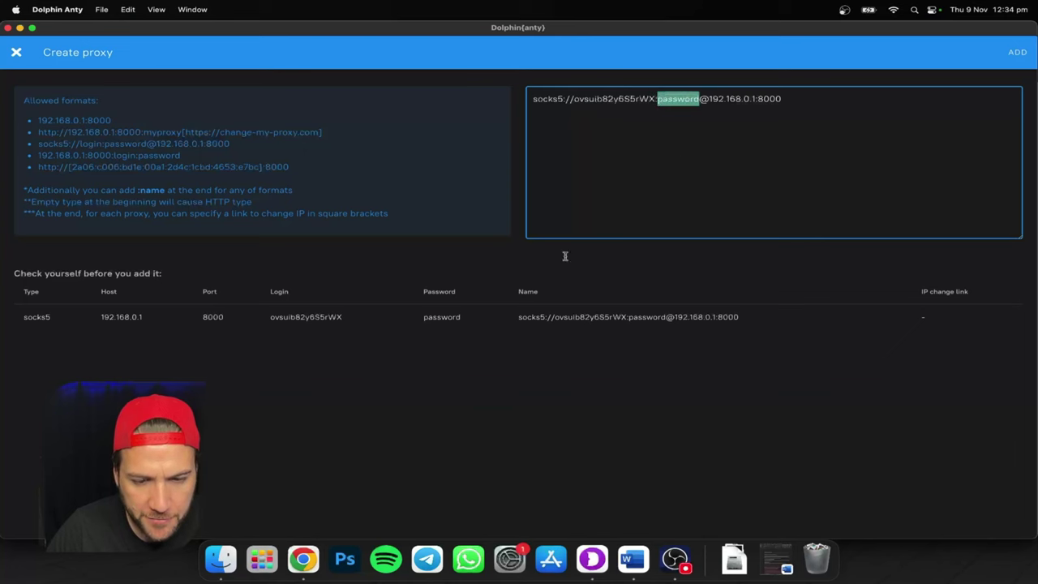
pyautogui.click(303, 559)
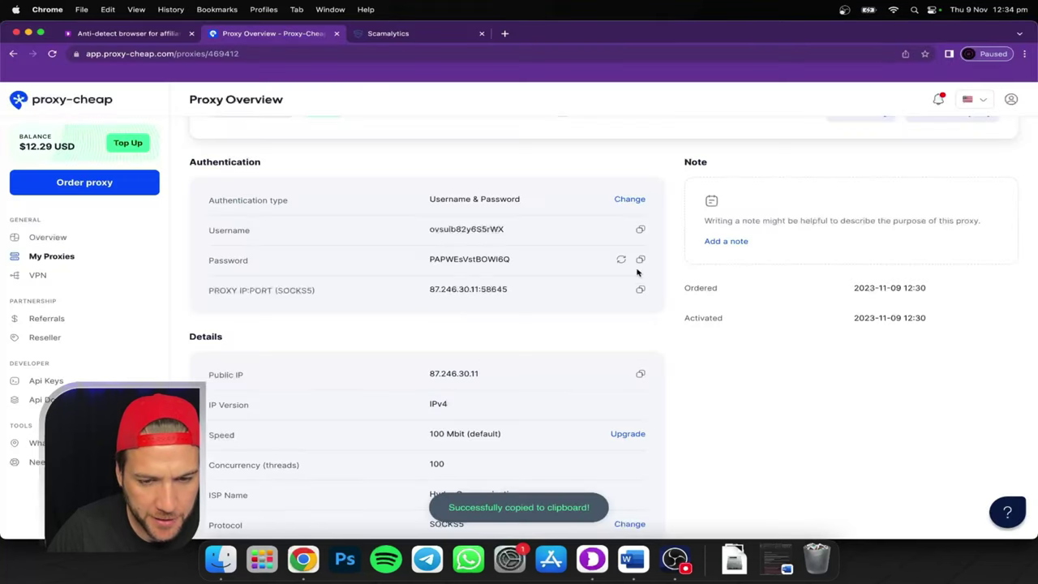
pyautogui.click(592, 558)
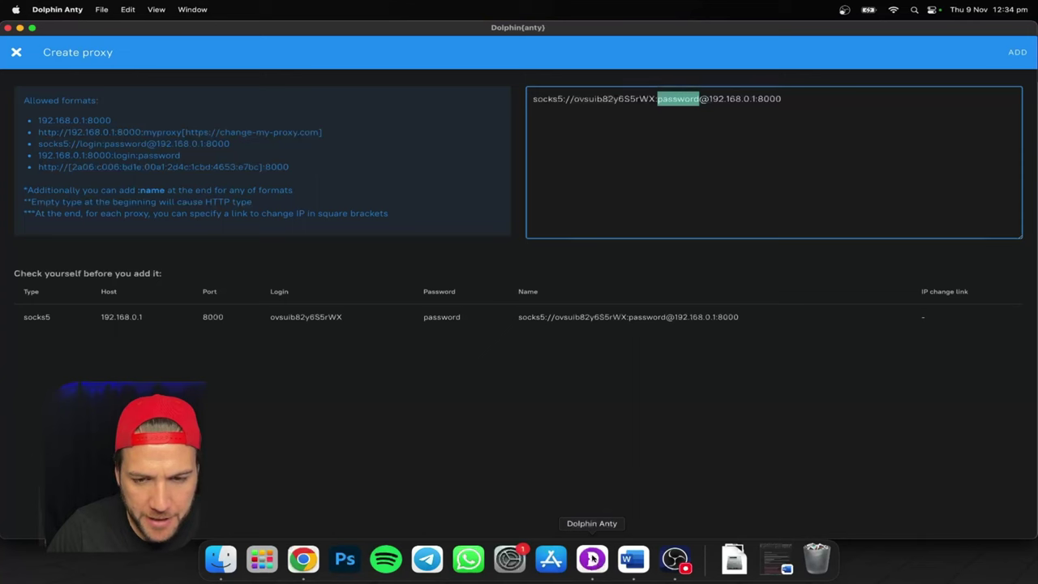
pyautogui.press('super+v')
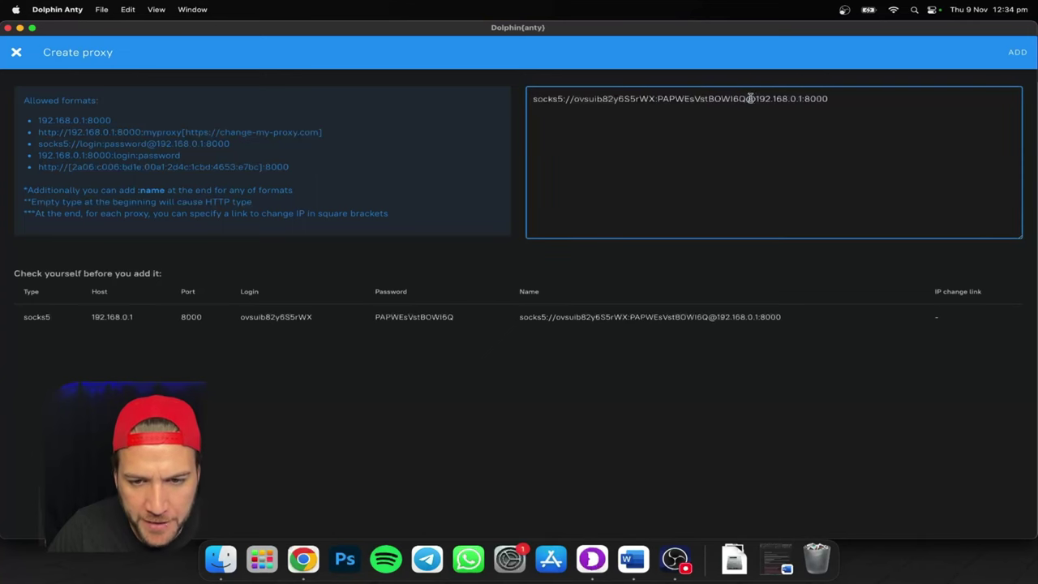
# Step: Replace the placeholder 192.168.0.1:8000 with the proxy host 87.246.30.11:58645
pyautogui.moveTo(754, 98); pyautogui.dragTo(807, 98)
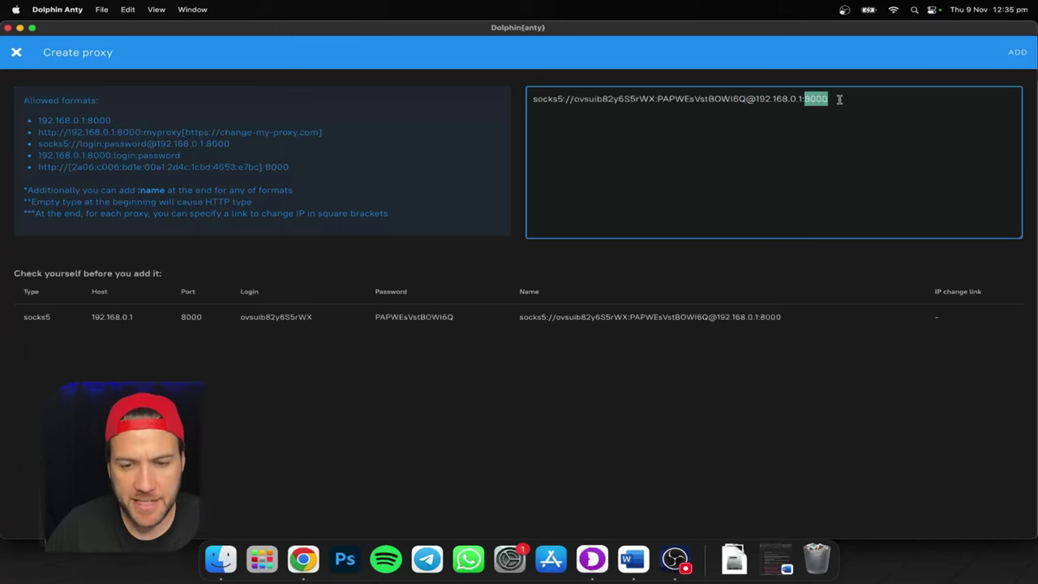
pyautogui.moveTo(839, 99); pyautogui.dragTo(761, 101)
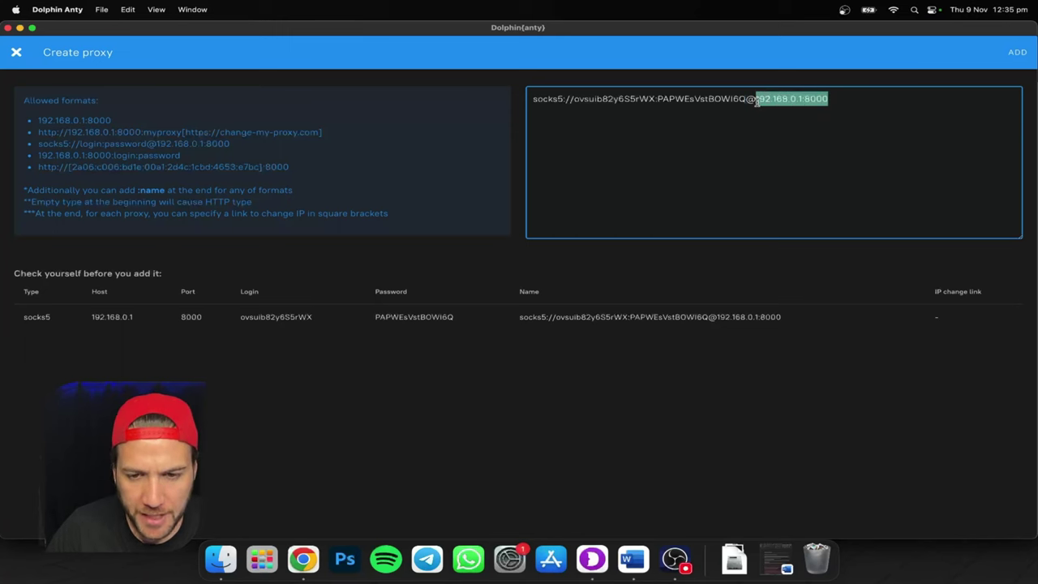
pyautogui.click(788, 121)
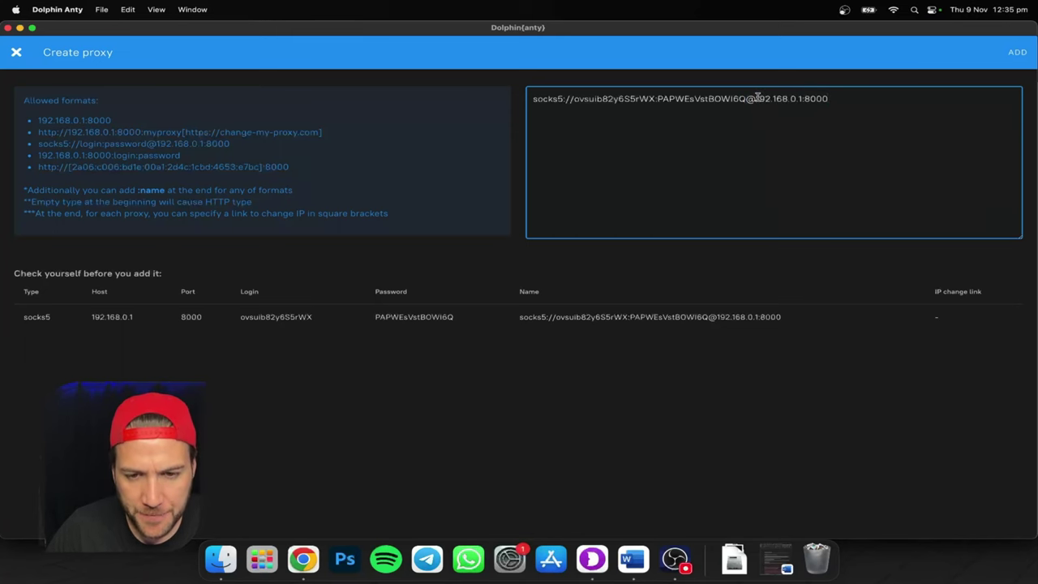
pyautogui.moveTo(801, 98); pyautogui.dragTo(767, 98)
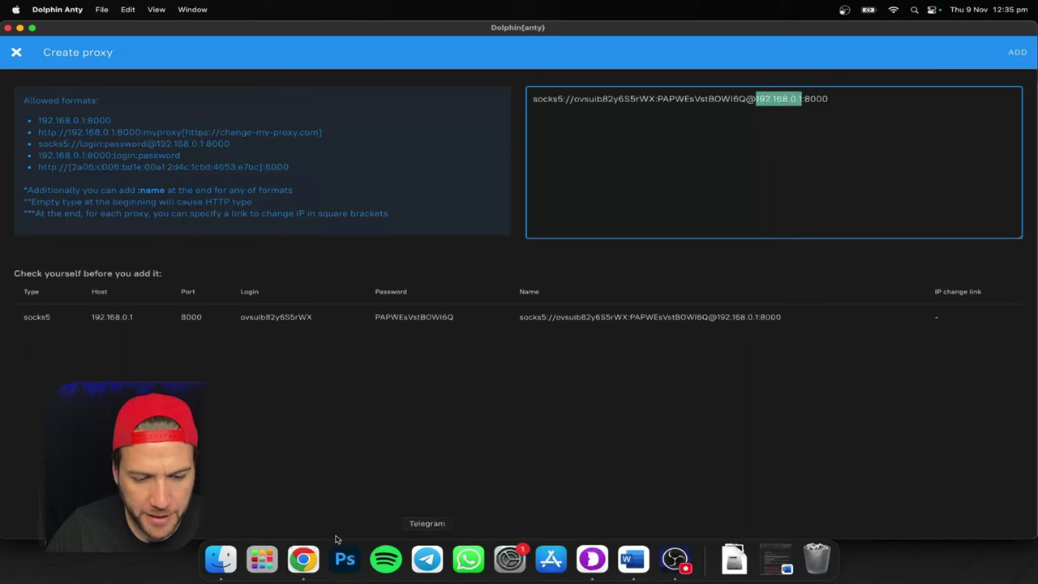
pyautogui.click(303, 559)
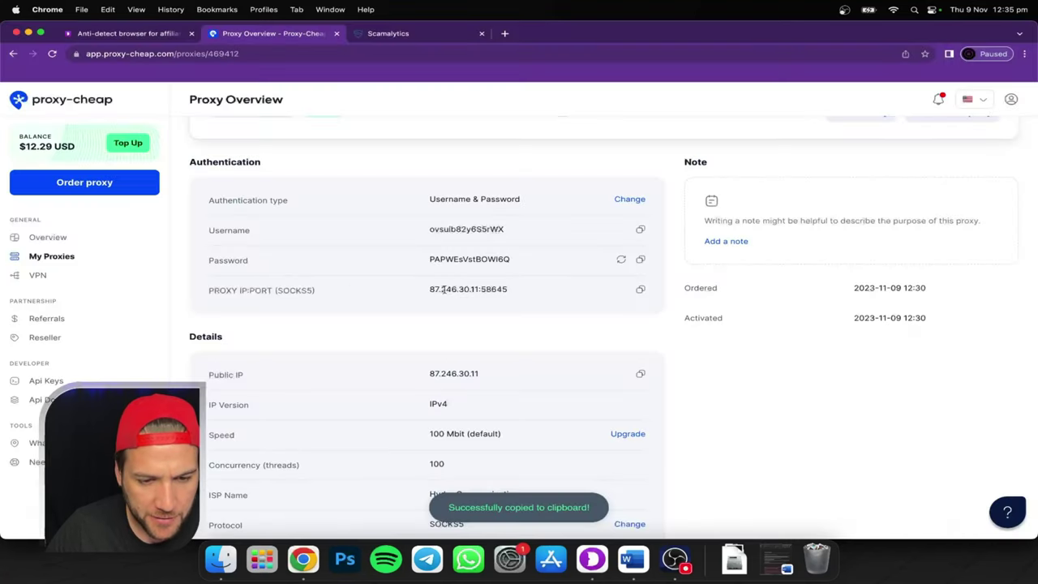
pyautogui.click(640, 290)
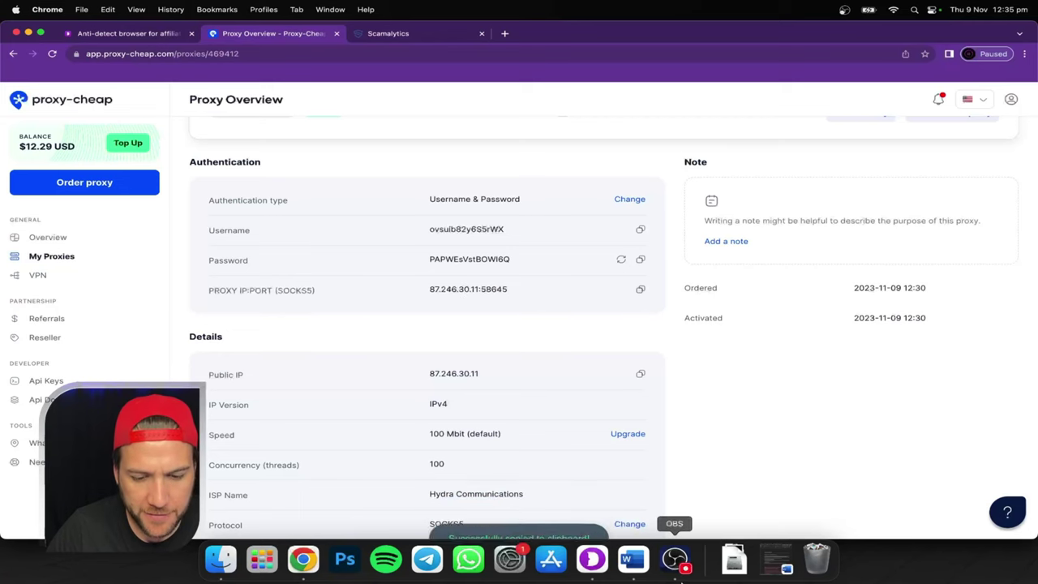
pyautogui.click(592, 559)
pyautogui.click(870, 97)
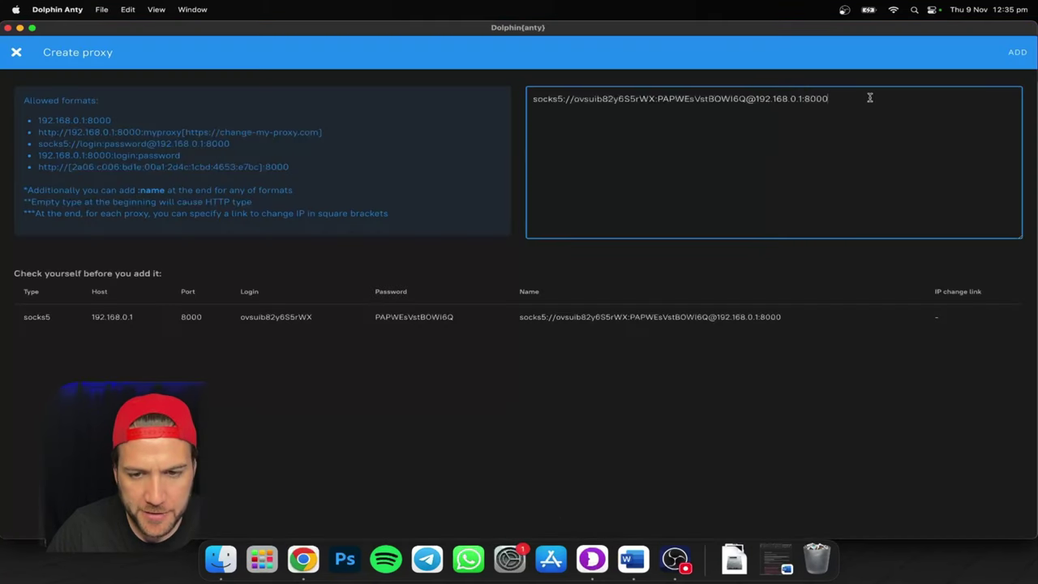
pyautogui.moveTo(870, 98); pyautogui.dragTo(754, 98)
pyautogui.press('super+v')
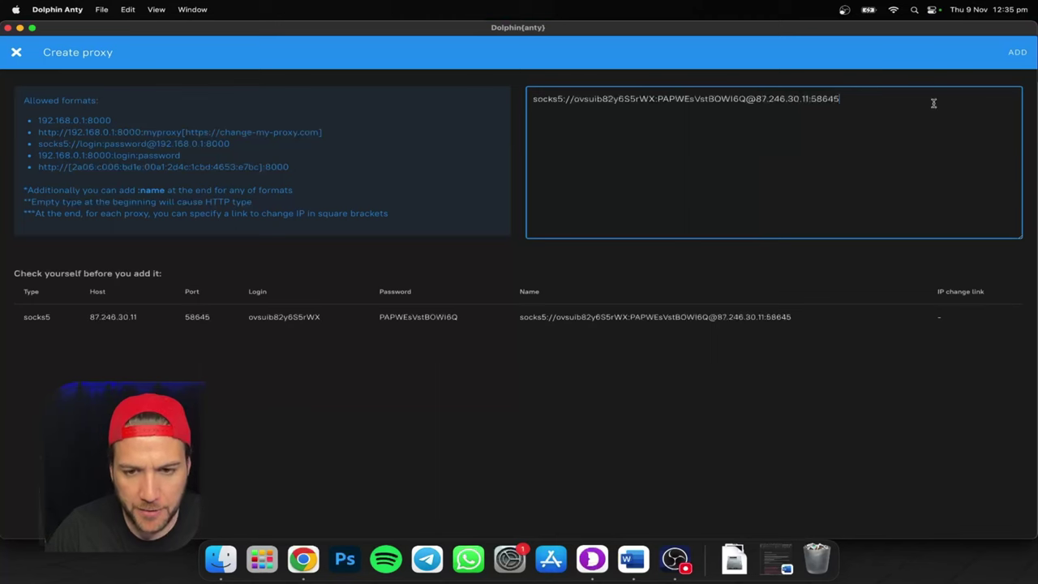
# Step: Add the 87.246.30.11 socks5 proxy, check its connection shows Active, and save it
pyautogui.click(1016, 52)
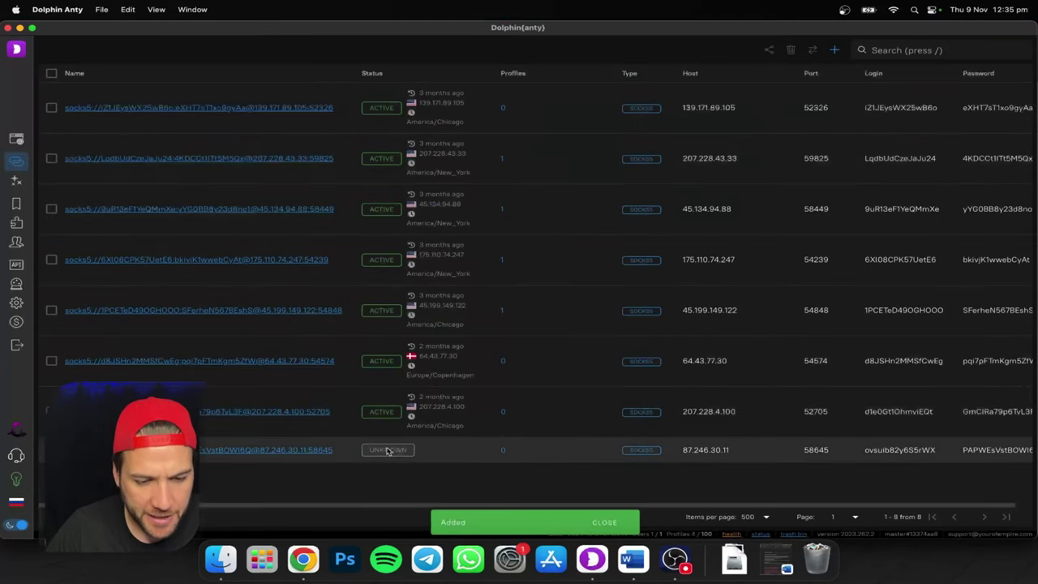
pyautogui.click(290, 450)
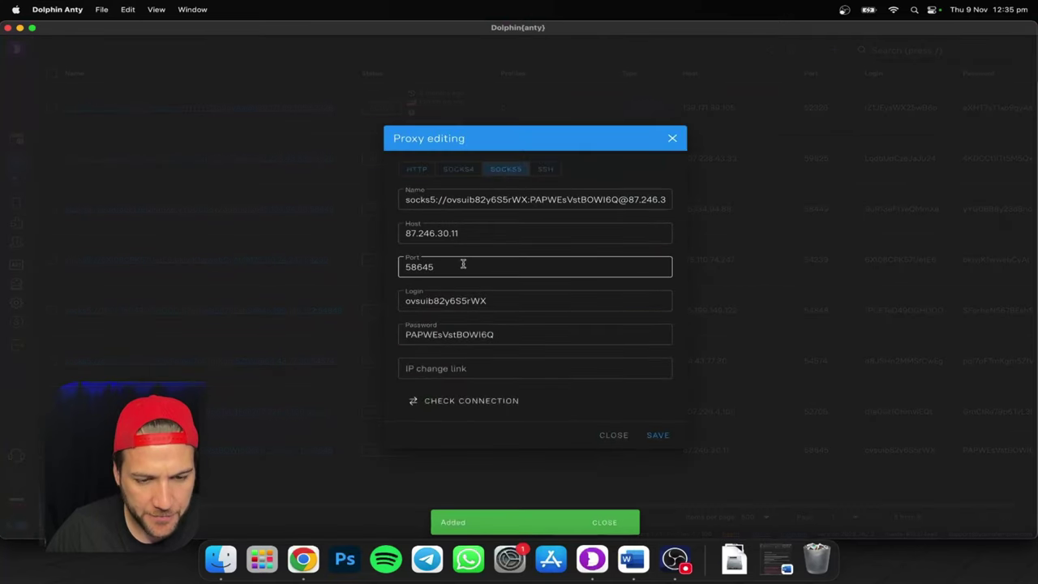
pyautogui.click(473, 402)
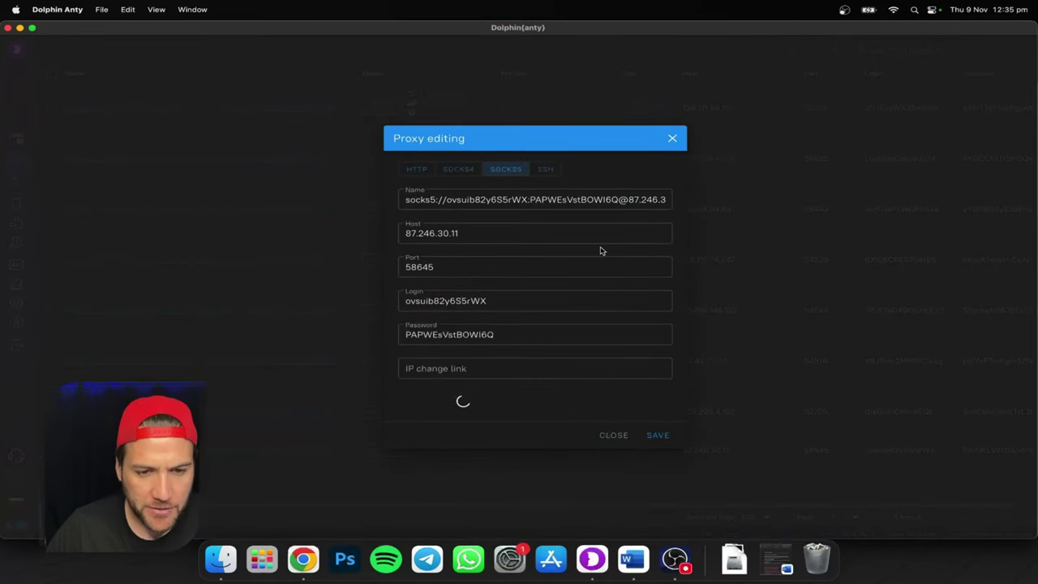
pyautogui.click(659, 436)
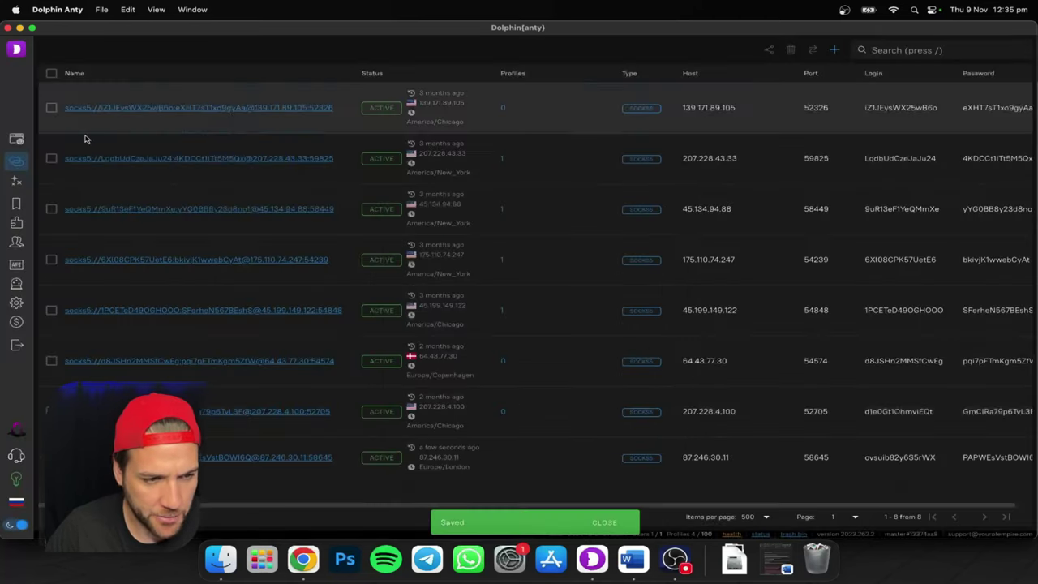
# Step: Start a new browser profile named after the model's Onlyfans account
pyautogui.click(16, 138)
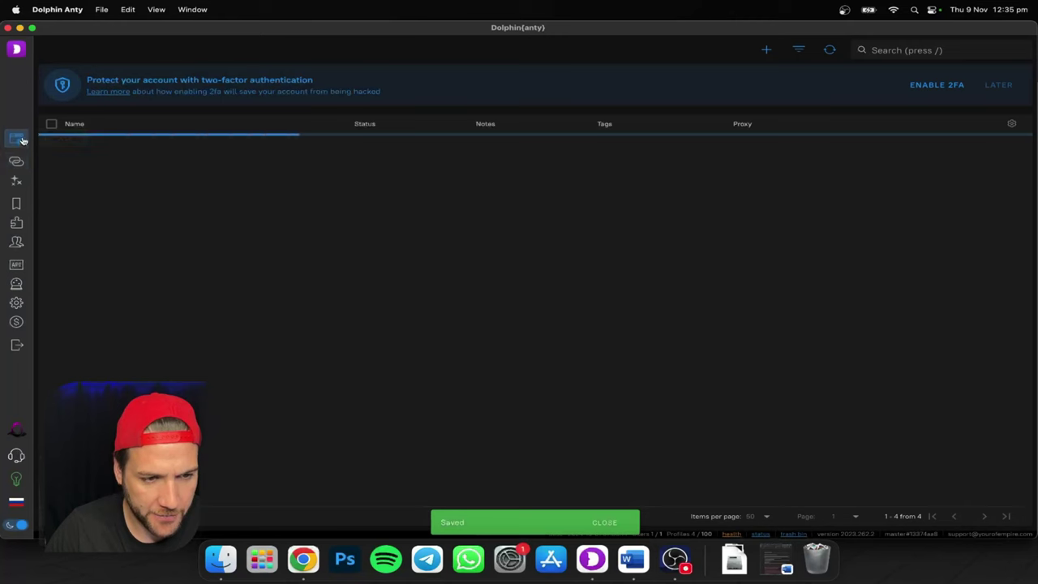
pyautogui.click(766, 51)
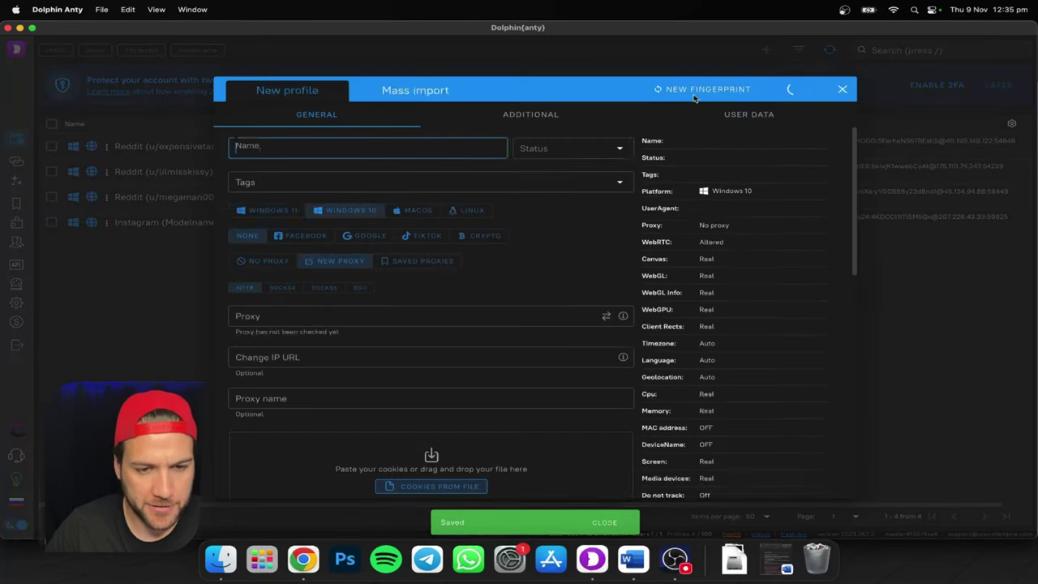
pyautogui.write('Only')
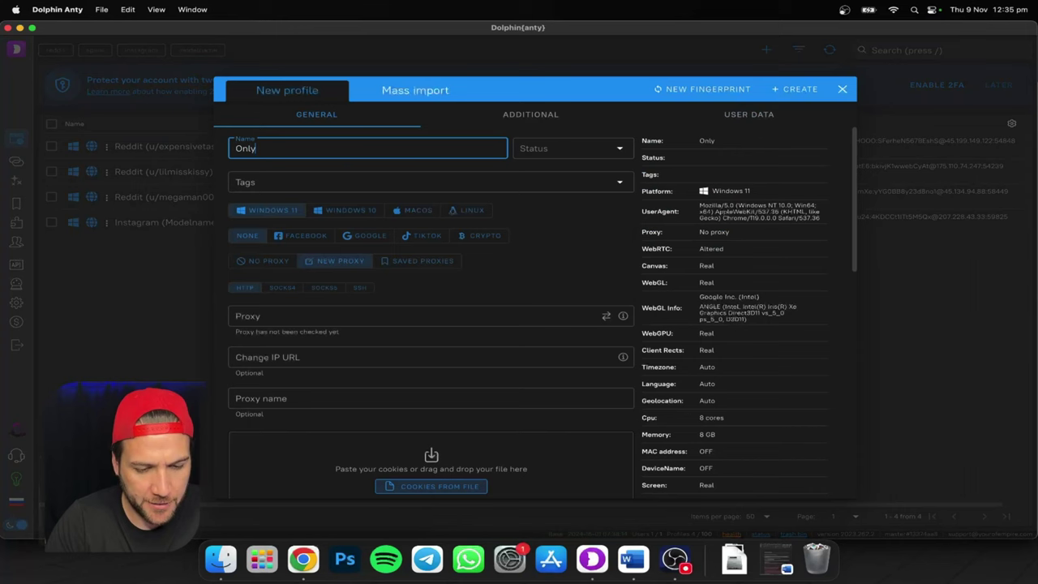
pyautogui.write('fans (')
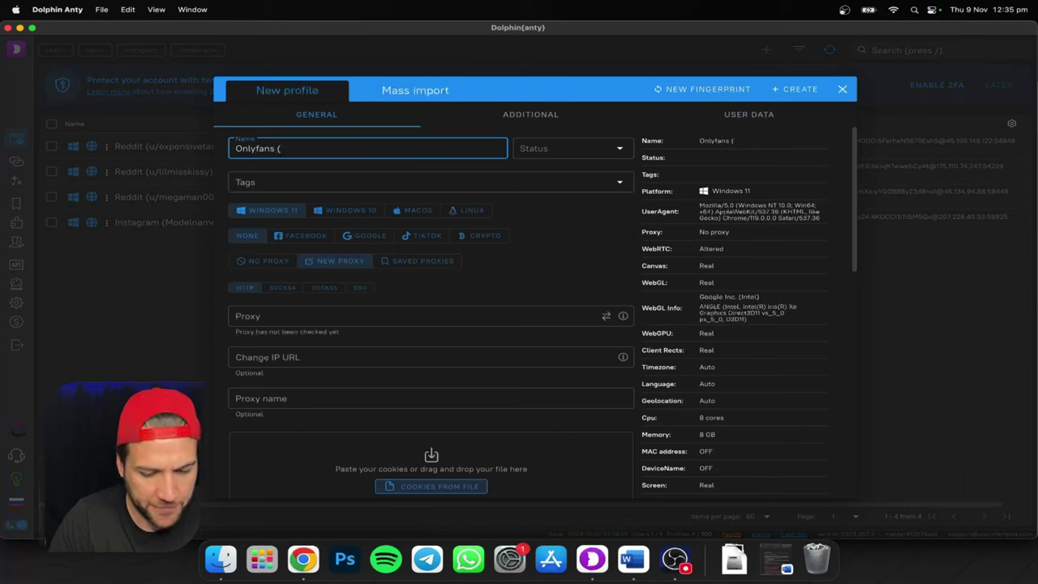
pyautogui.write('Lisa')
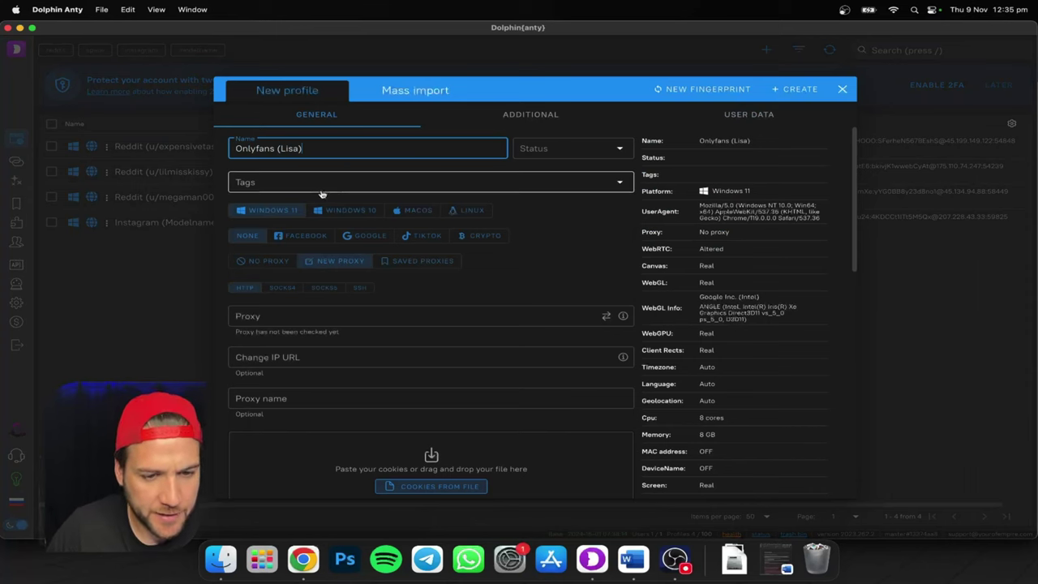
# Step: Set the profile status to READY and add the onlyfans tag
pyautogui.click(622, 148)
pyautogui.click(542, 170)
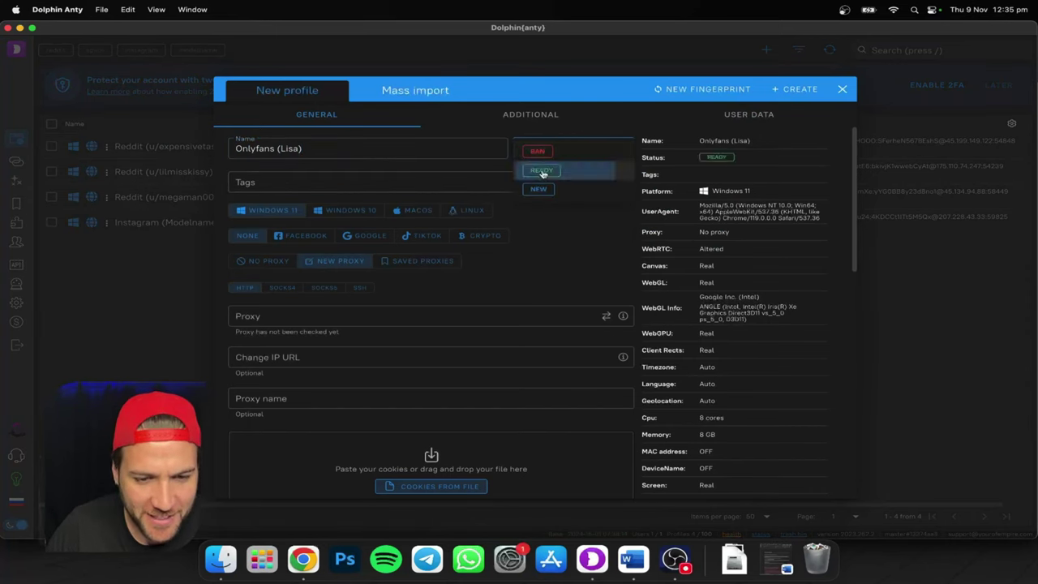
pyautogui.click(387, 182)
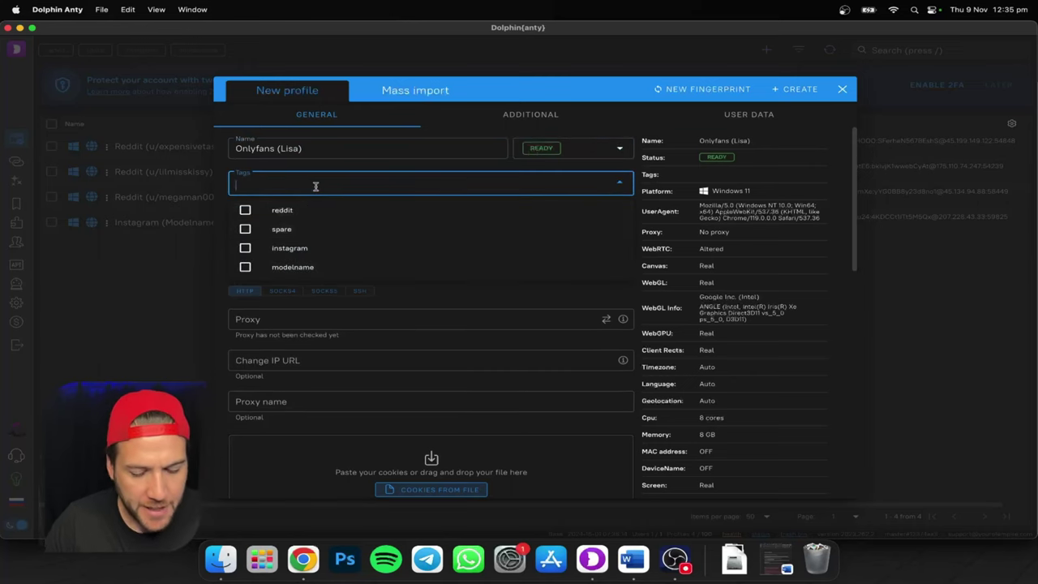
pyautogui.write('onlyfan')
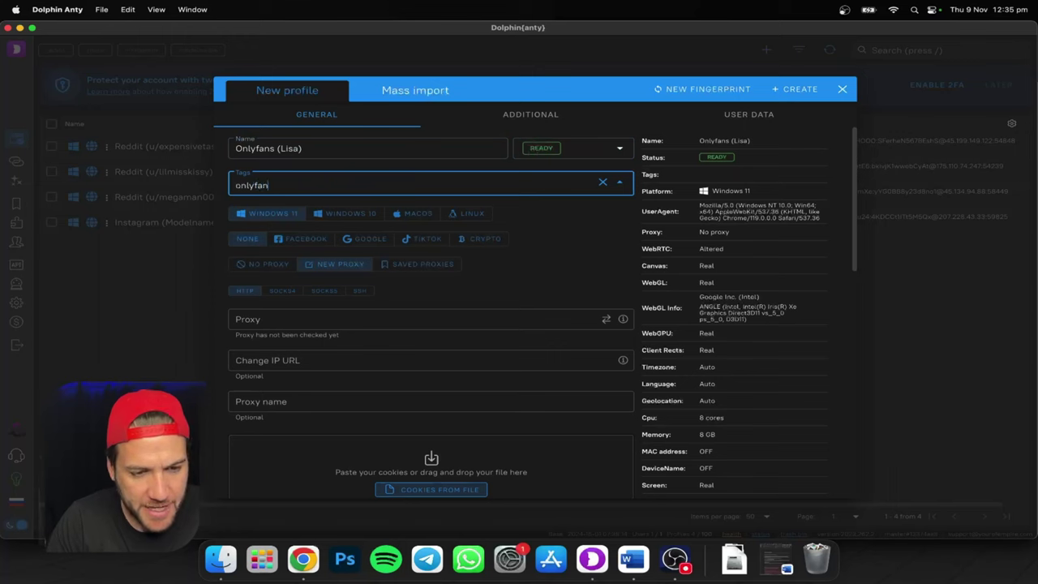
pyautogui.write('s')
pyautogui.press('Return')
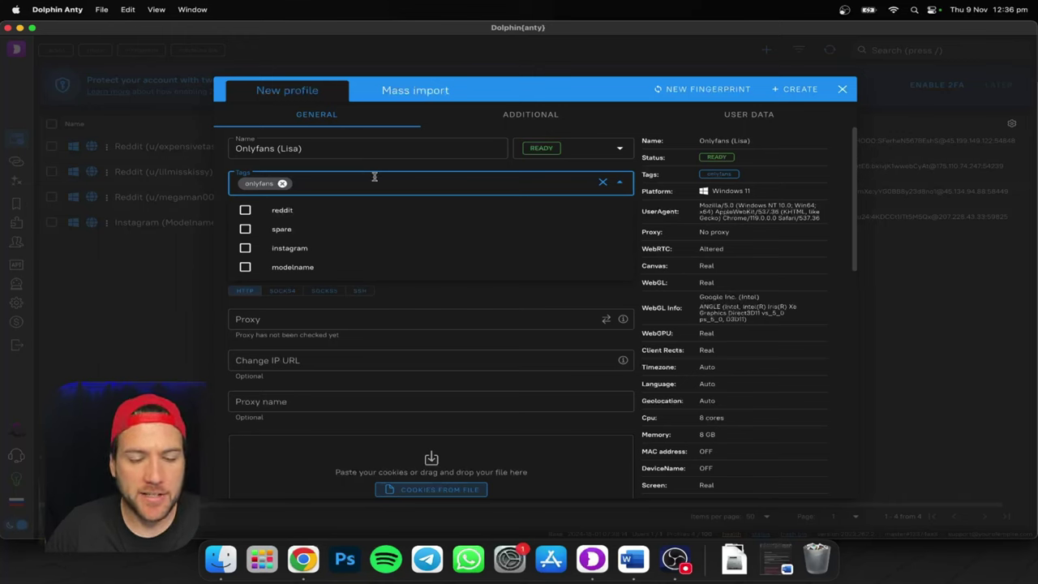
pyautogui.click(620, 182)
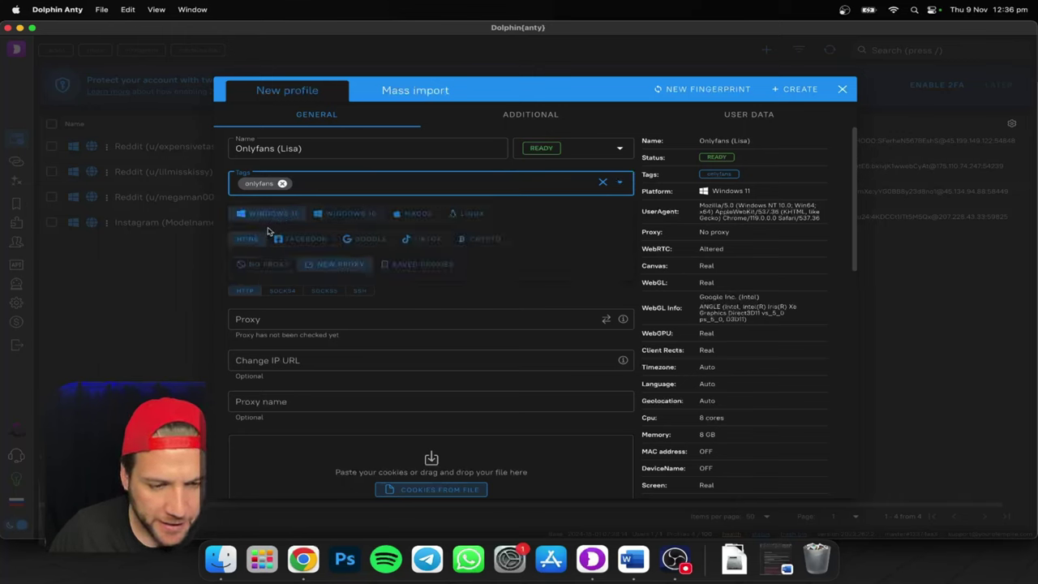
# Step: Choose the saved UK socks5 proxy 87.246.30.11:58645 from Saved Proxies for the profile
pyautogui.click(418, 264)
pyautogui.click(474, 302)
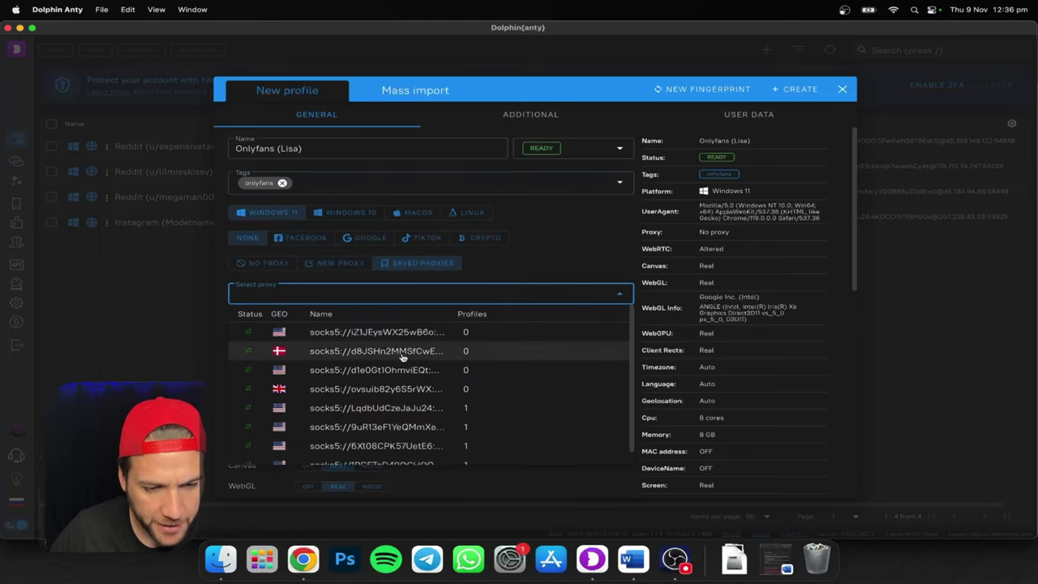
pyautogui.scroll(-1, 396, 365)
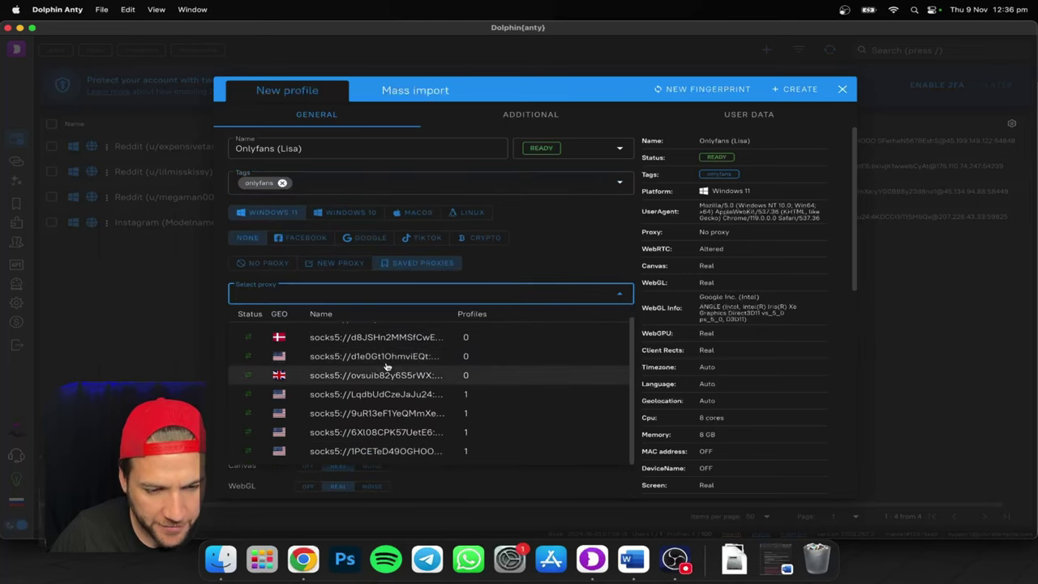
pyautogui.scroll(1, 387, 380)
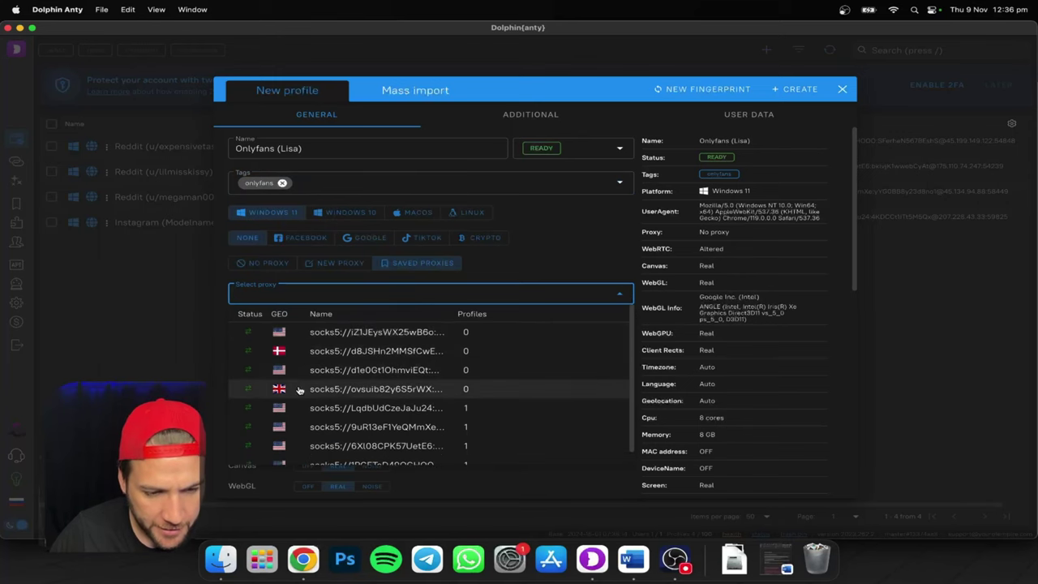
pyautogui.click(380, 390)
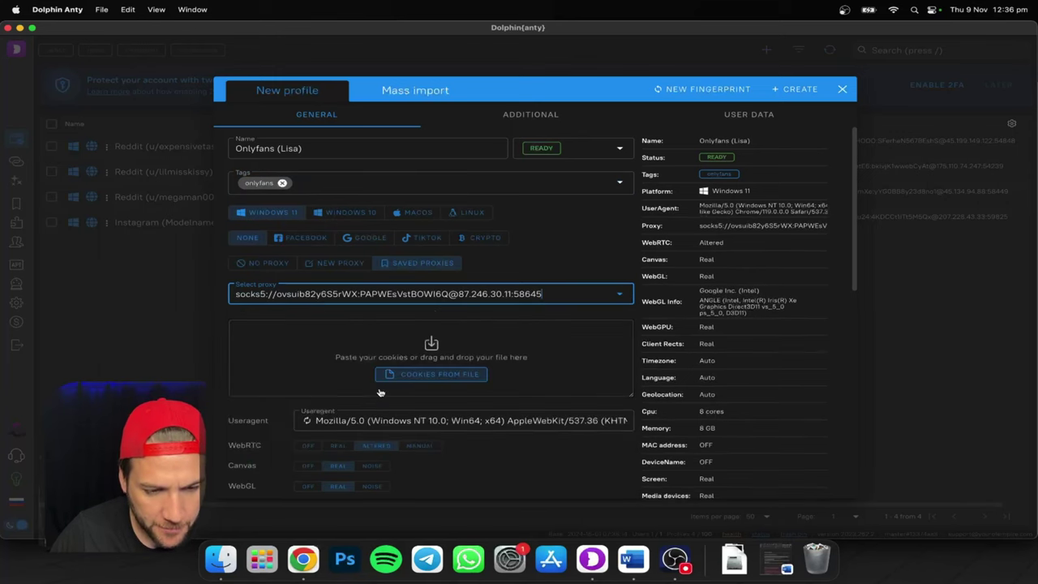
pyautogui.scroll(-3, 523, 308)
pyautogui.scroll(-5, 523, 308)
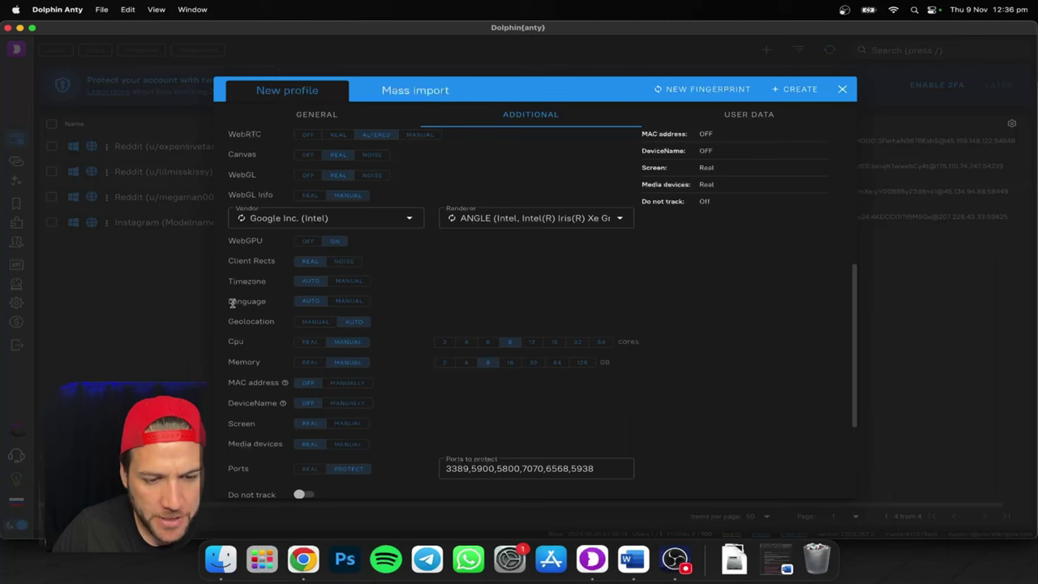
# Step: Switch the browser language to Manual and then back to Auto
pyautogui.click(354, 304)
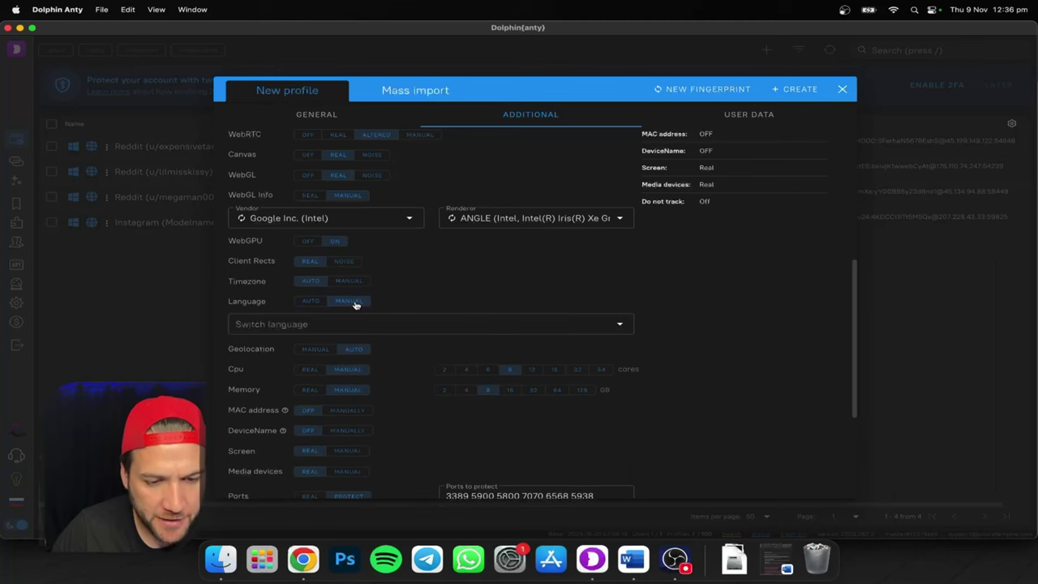
pyautogui.click(311, 303)
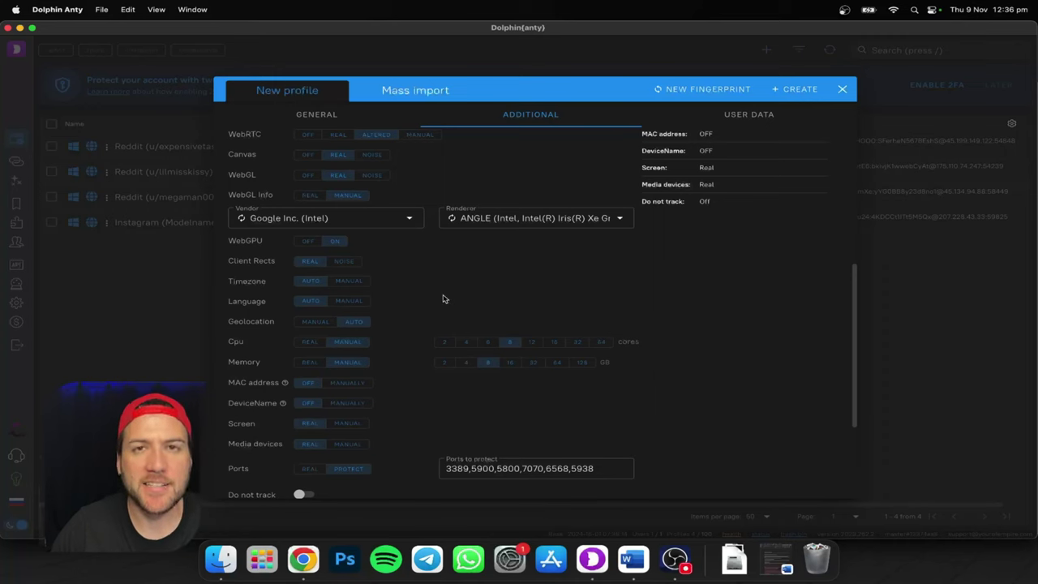
pyautogui.scroll(-5, 521, 316)
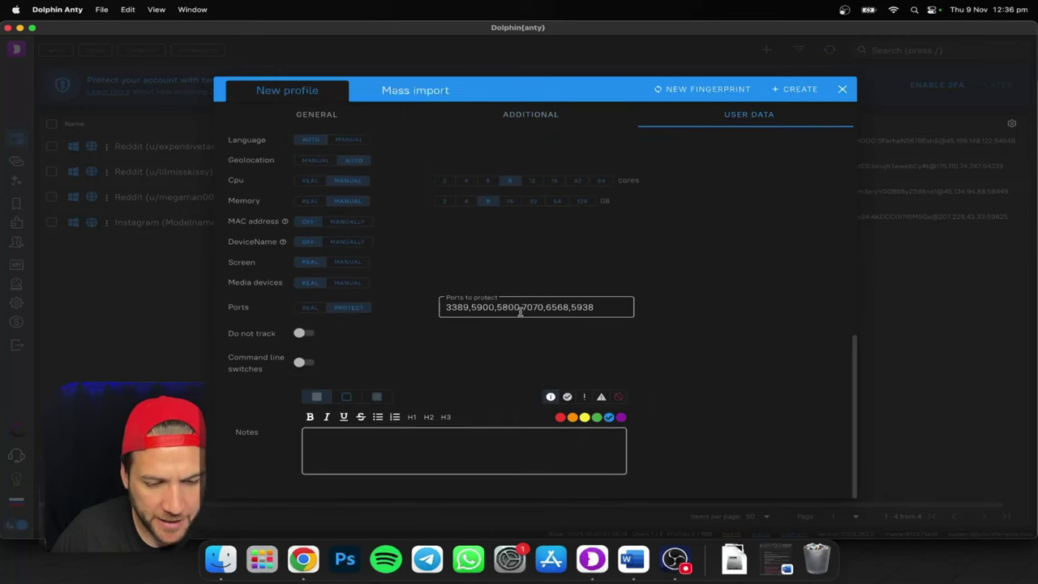
pyautogui.scroll(10, 519, 314)
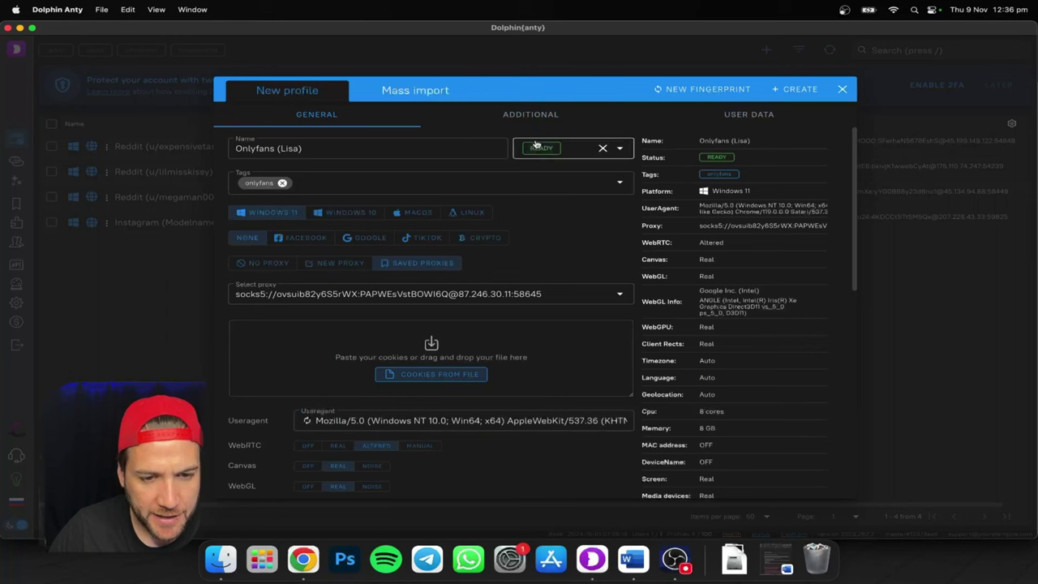
# Step: Set the platform to macOS, create the OnlyFans profile and start it
pyautogui.click(413, 212)
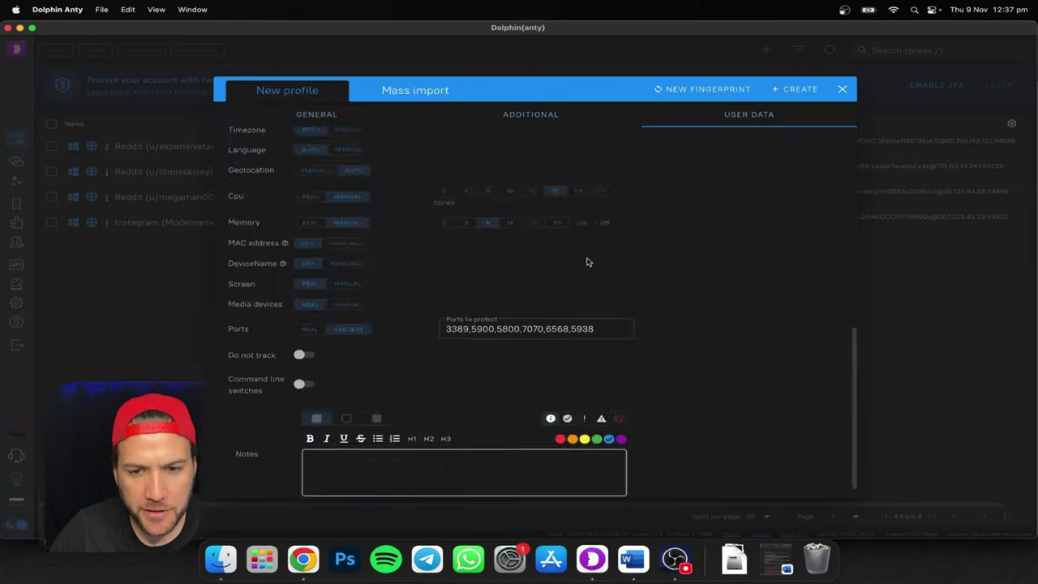
pyautogui.click(797, 89)
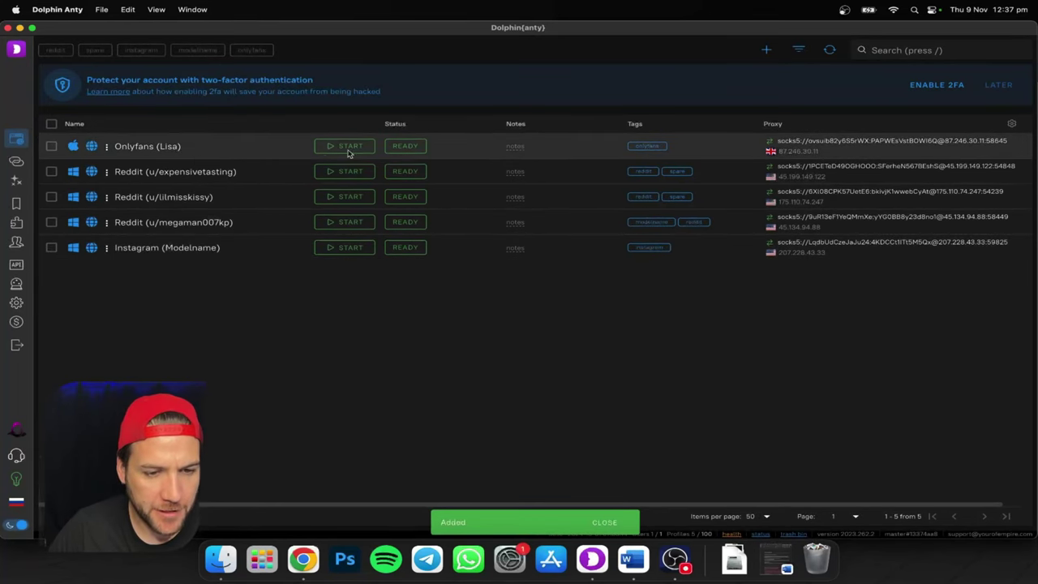
pyautogui.click(350, 148)
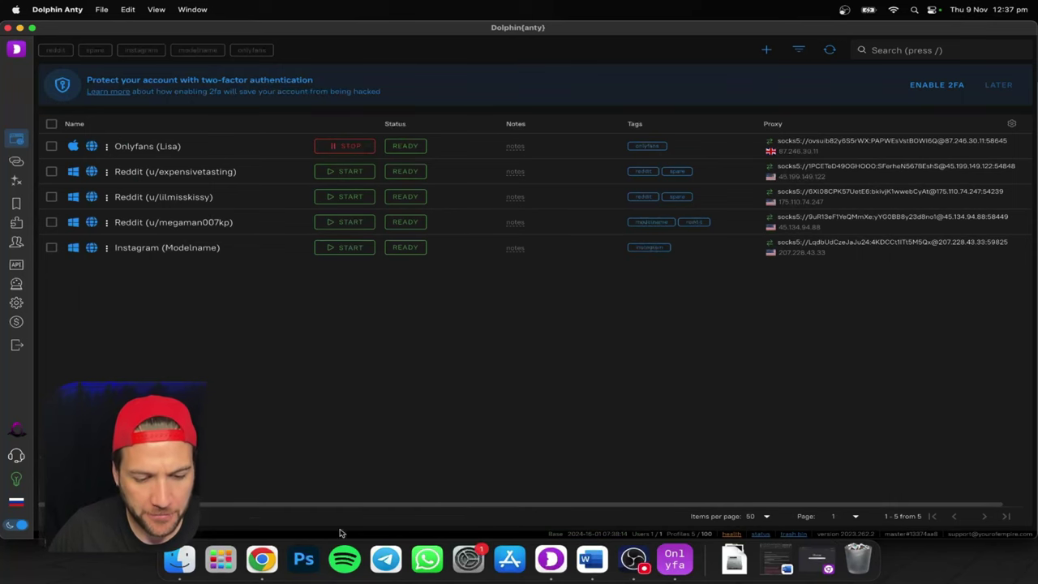
# Step: Paste the proxy address into Scamalytics' lookup and delete the :58645 port, leaving 87.246.30.11
pyautogui.click(271, 566)
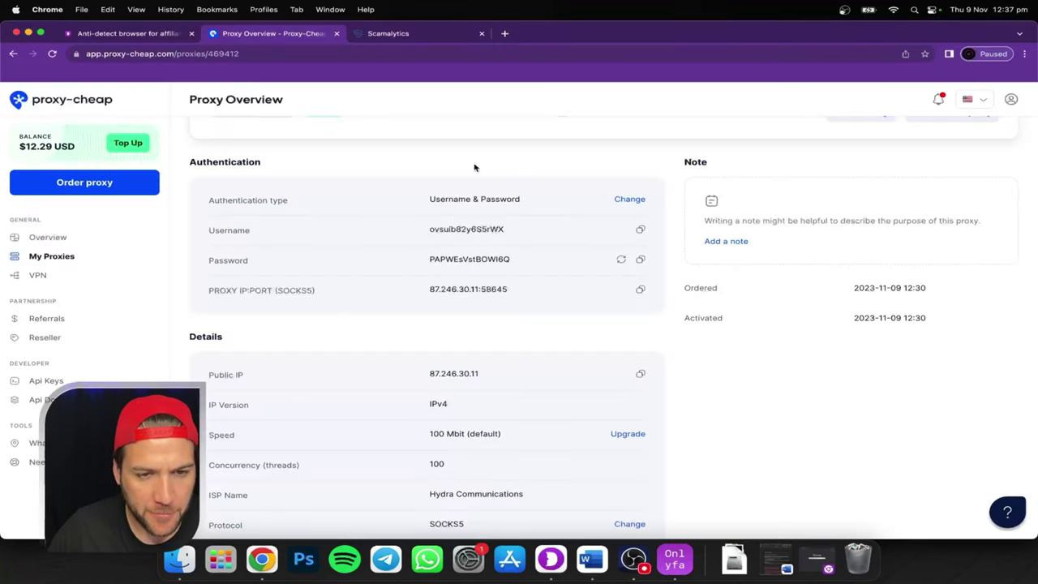
pyautogui.hotkey('ctrl', 'Tab')
pyautogui.hotkey('ctrl', 'shift', 'Tab')
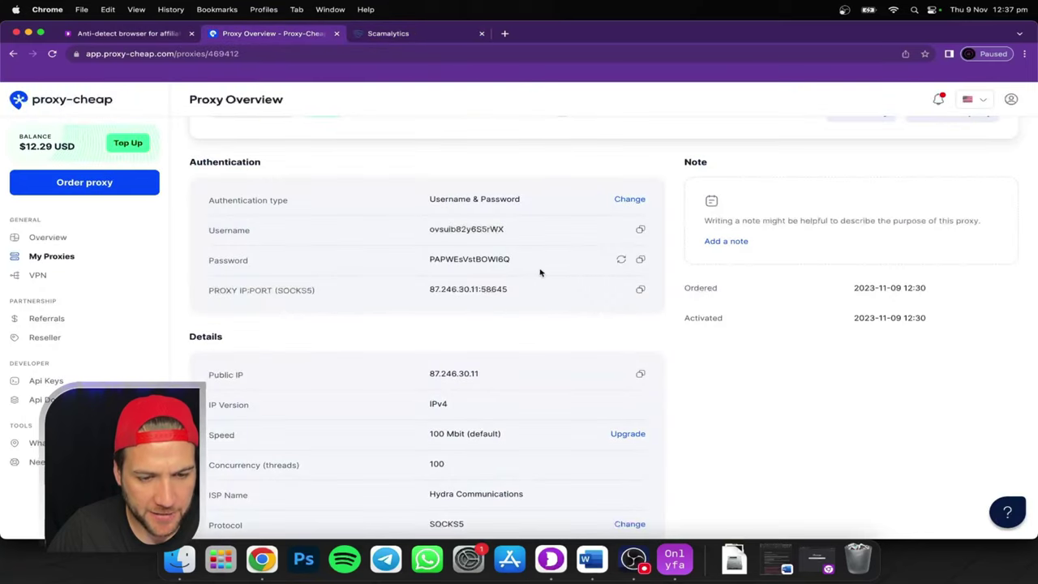
pyautogui.click(640, 291)
pyautogui.click(433, 33)
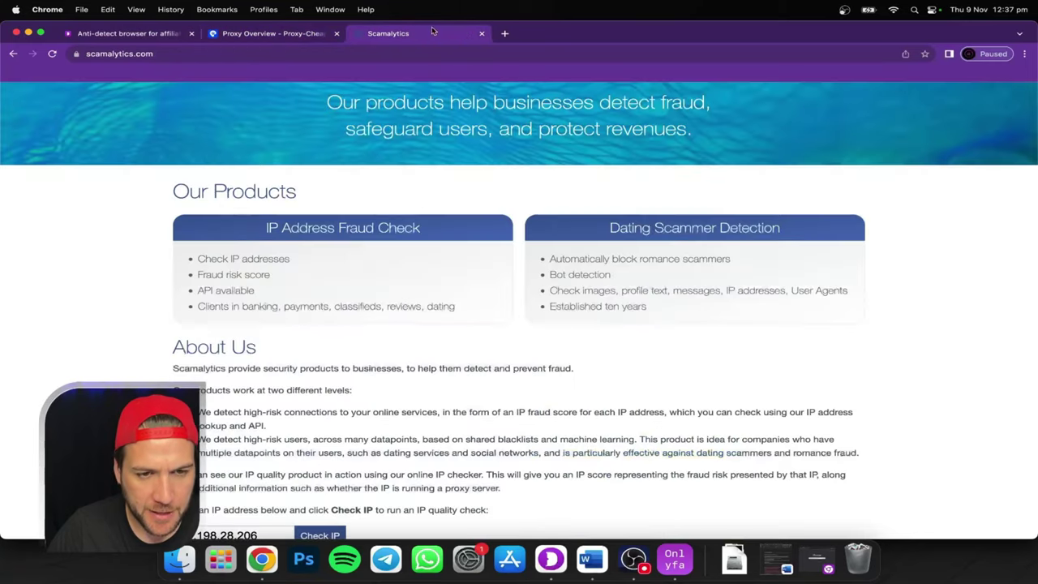
pyautogui.scroll(3, 396, 184)
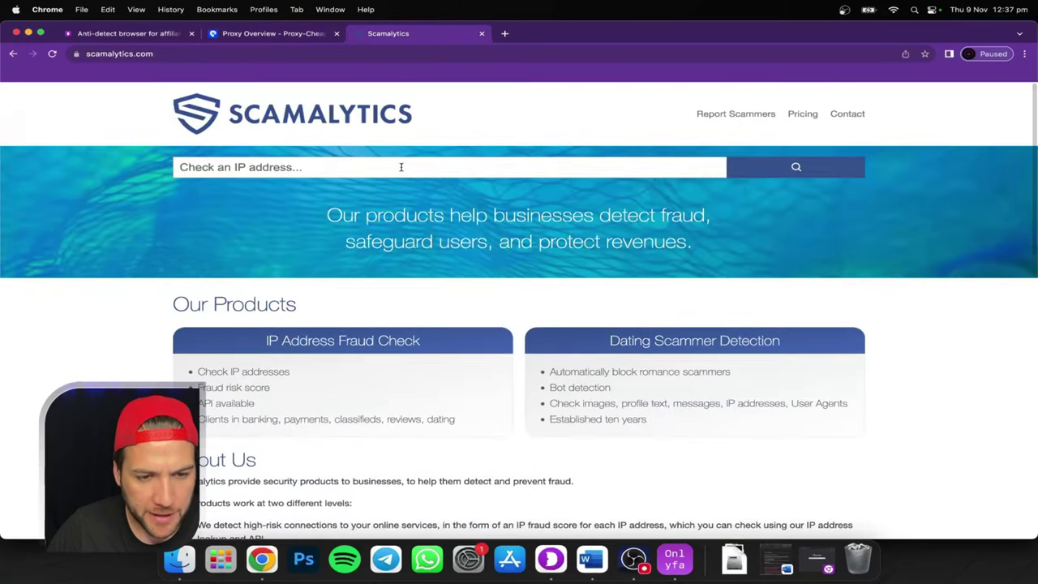
pyautogui.click(398, 166)
pyautogui.press('super+v')
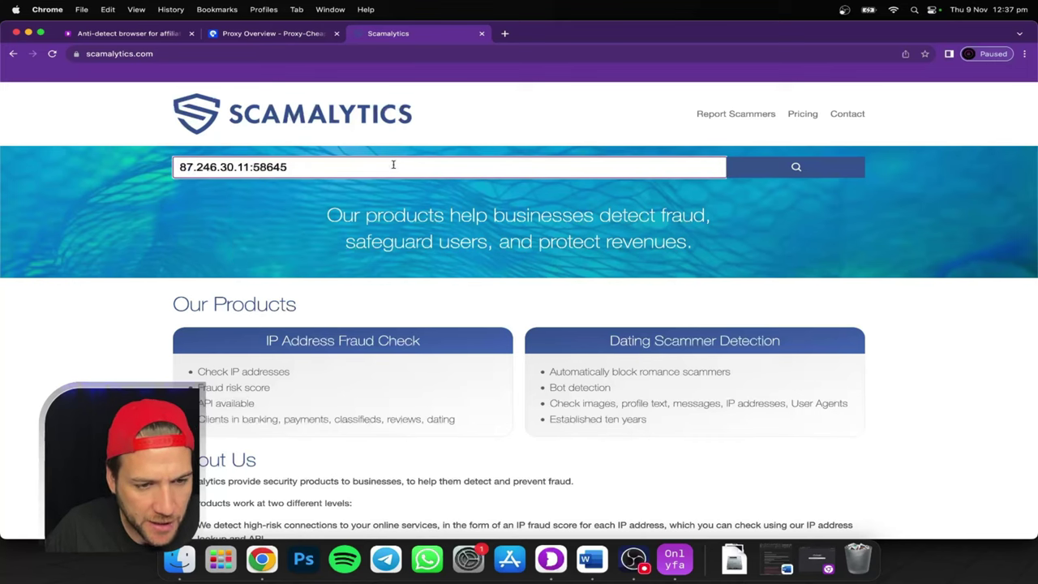
pyautogui.moveTo(296, 167); pyautogui.dragTo(256, 168)
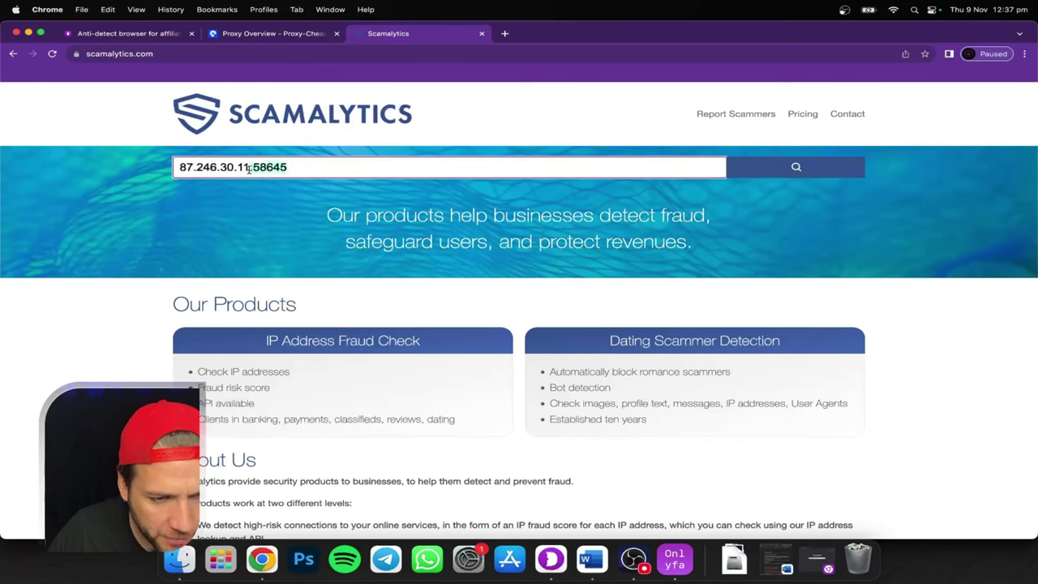
pyautogui.press('BackSpace')
pyautogui.press('BackSpace')
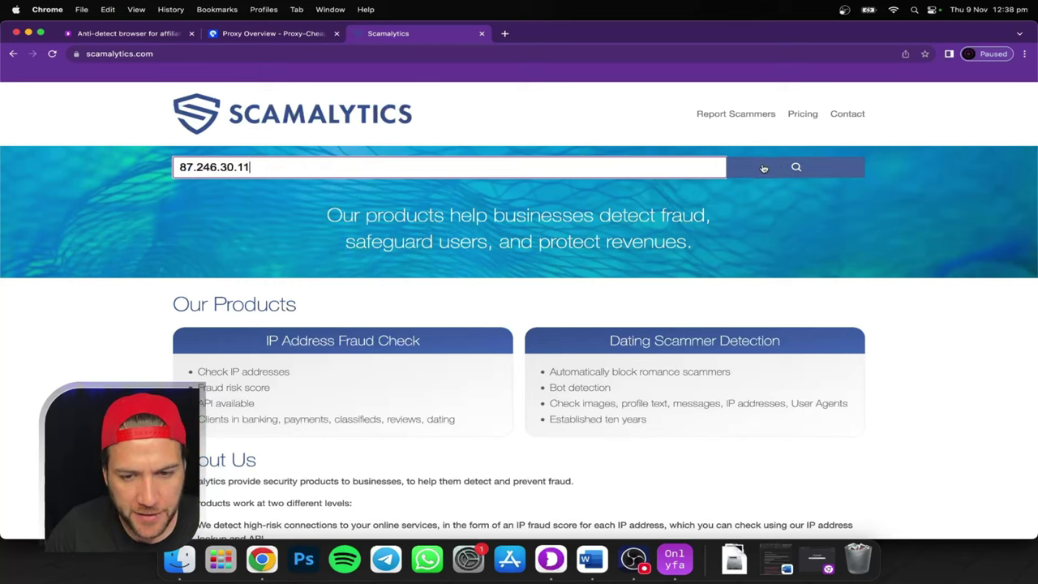
# Step: Run the Scamalytics check on 87.246.30.11 and compare it with the Proxy Overview page
pyautogui.click(762, 171)
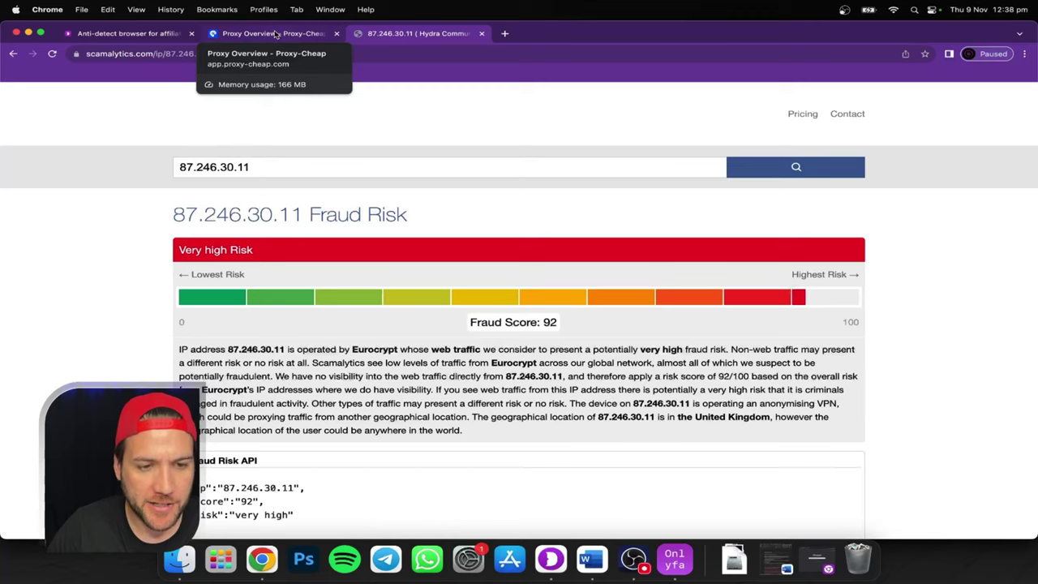
pyautogui.click(276, 33)
pyautogui.click(390, 34)
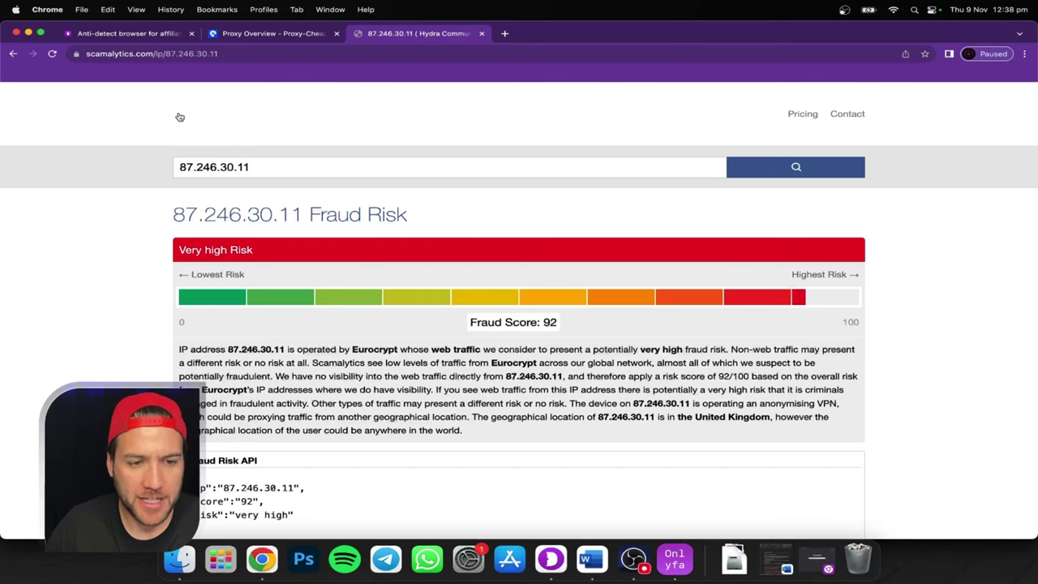
pyautogui.click(243, 39)
pyautogui.click(388, 36)
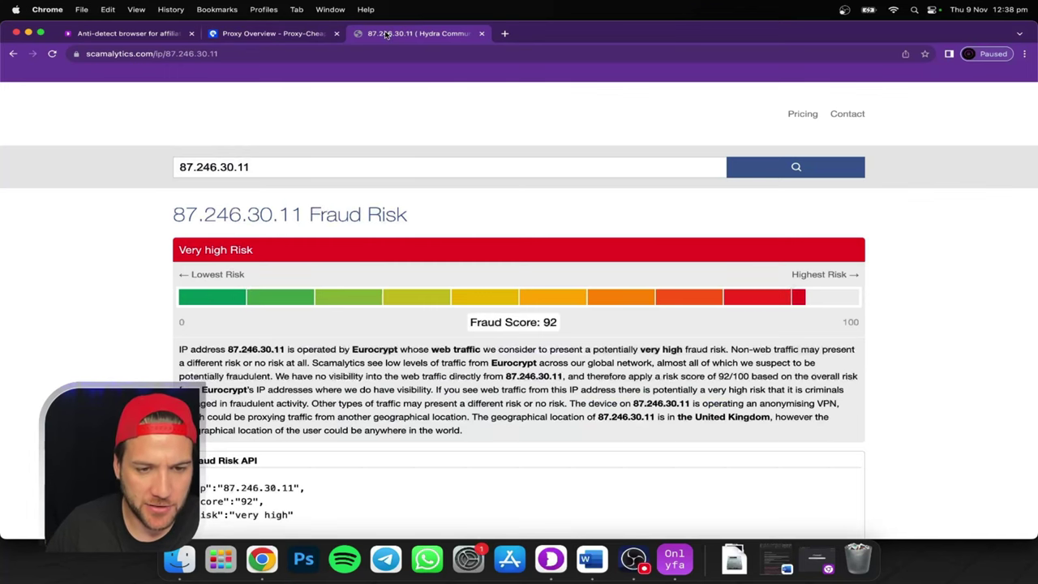
pyautogui.click(681, 559)
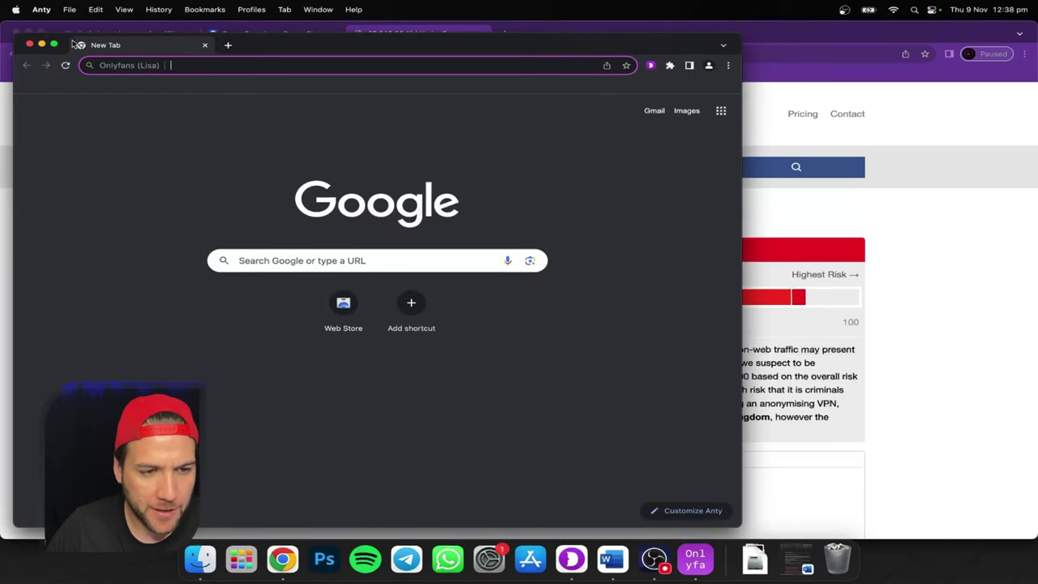
pyautogui.click(54, 44)
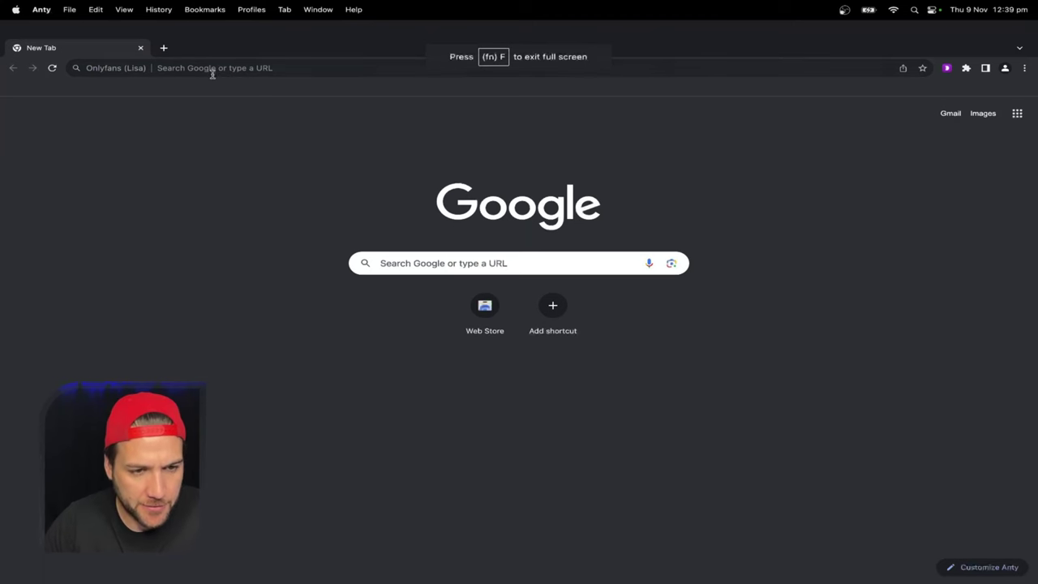
pyautogui.click(211, 70)
pyautogui.write('www.onlyf')
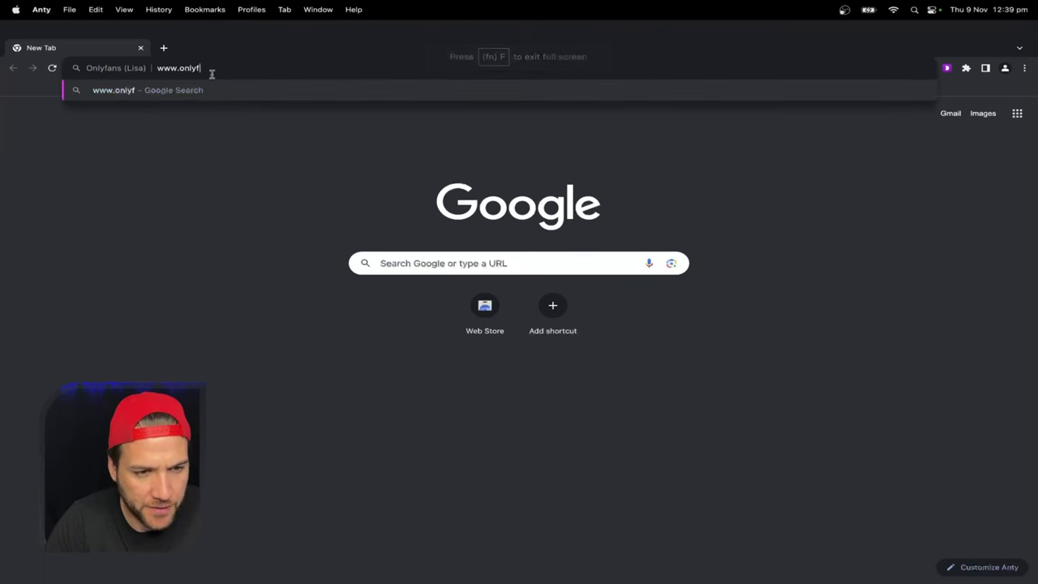
pyautogui.write('ans.com')
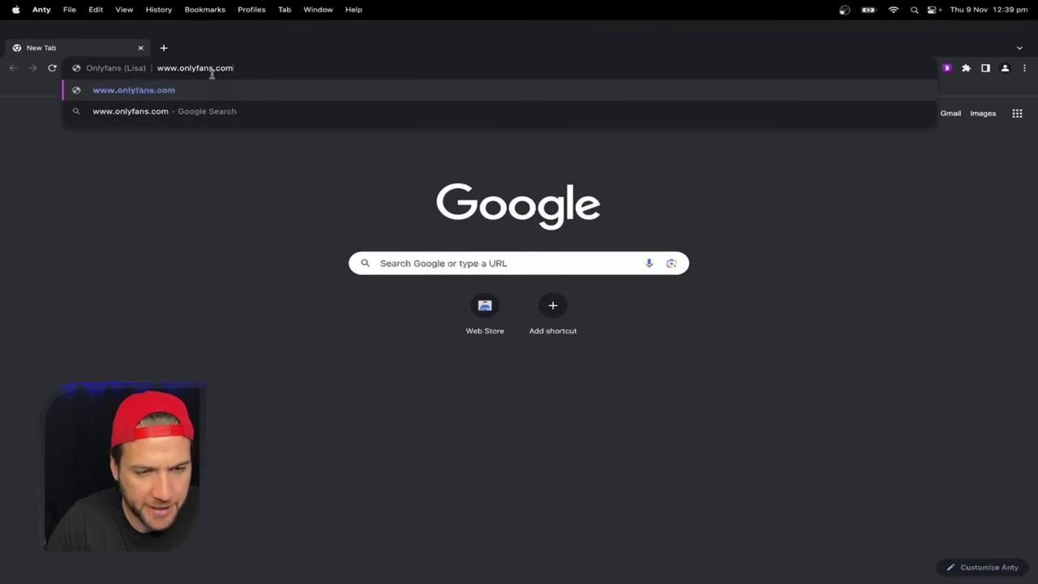
pyautogui.press('Return')
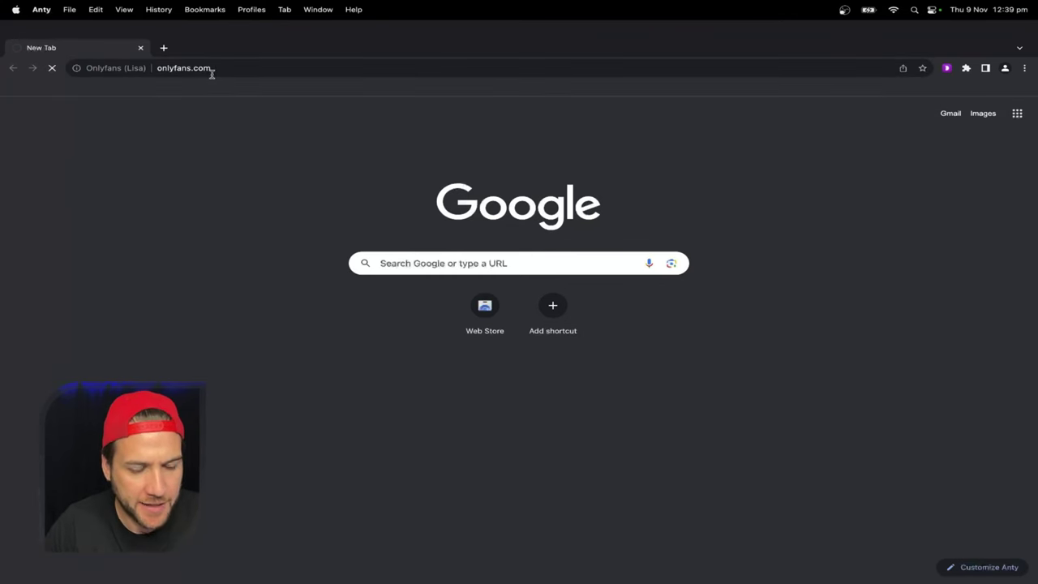
pyautogui.click(163, 48)
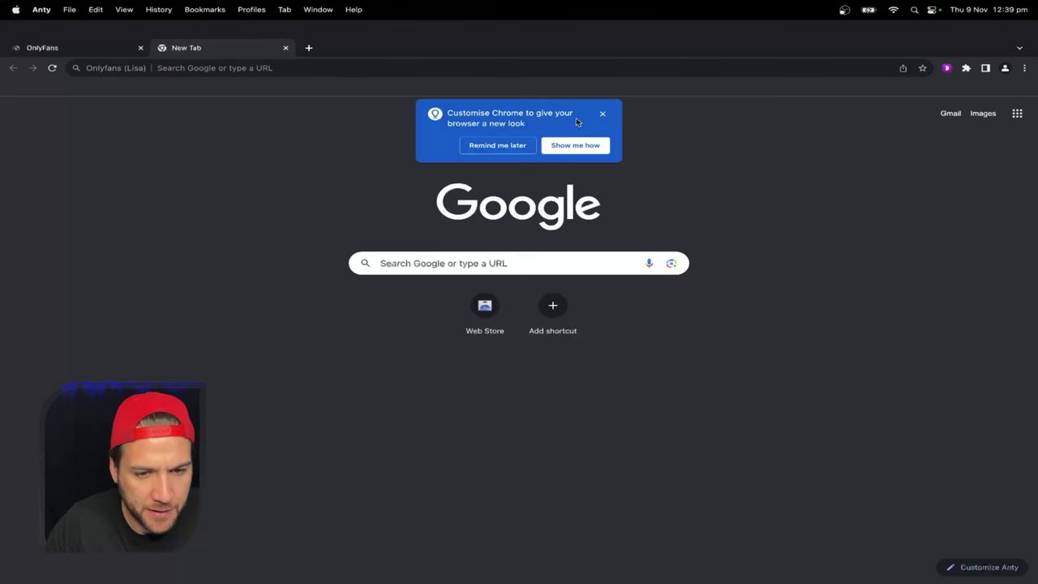
pyautogui.click(513, 147)
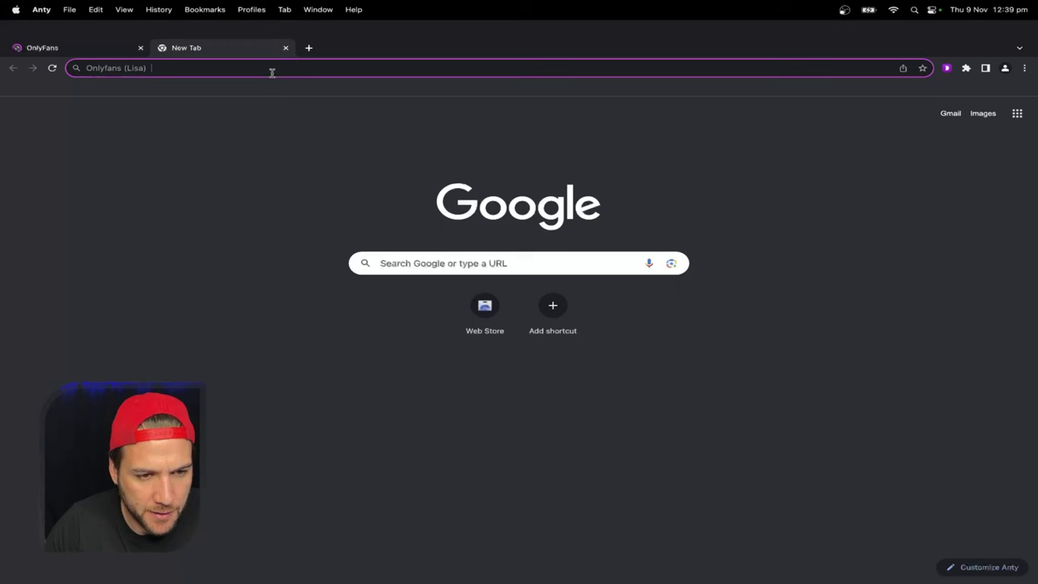
pyautogui.write('www.ins')
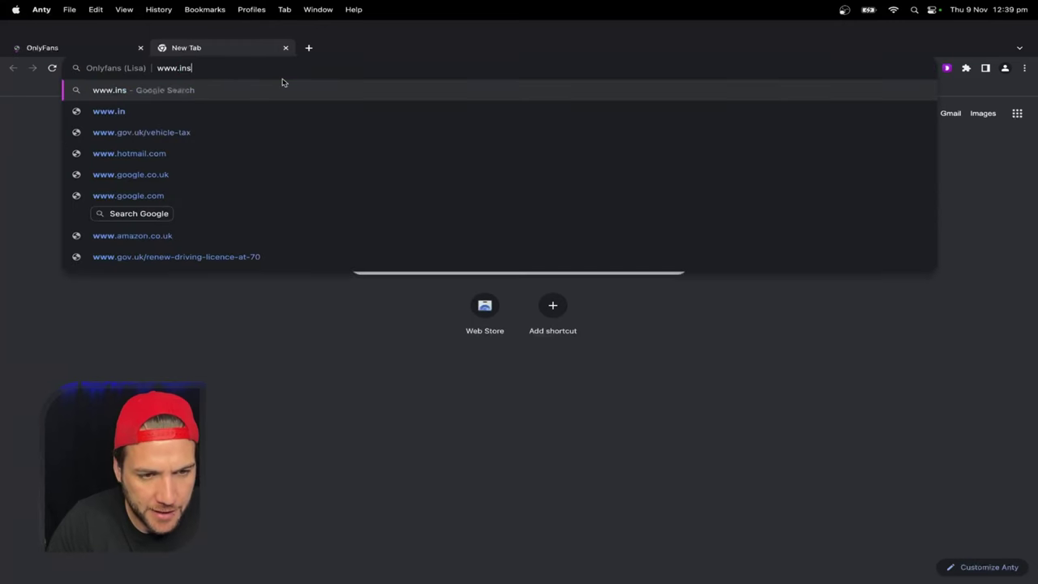
pyautogui.write('tagram.com')
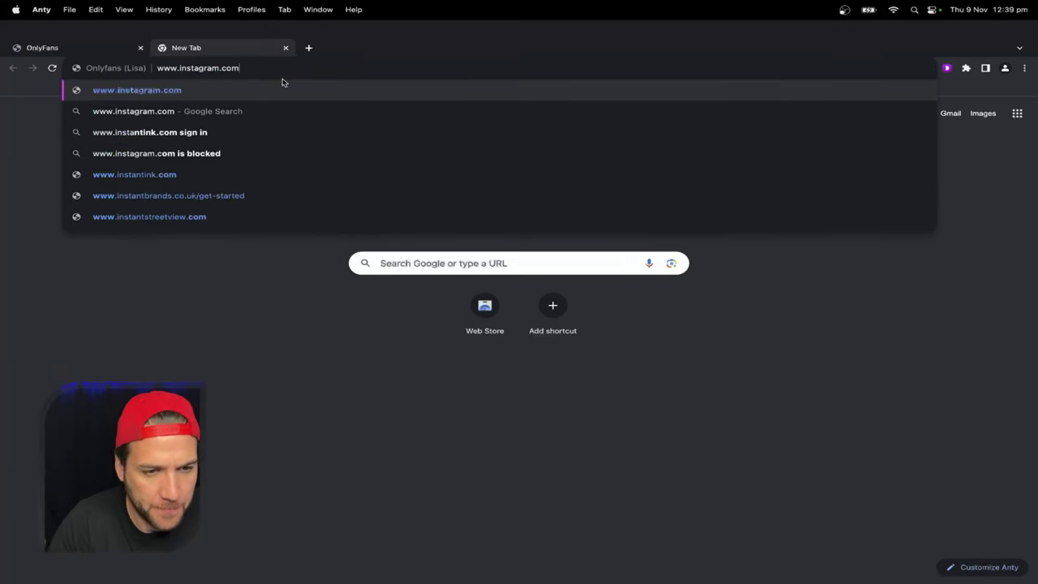
pyautogui.press('Return')
pyautogui.click(102, 49)
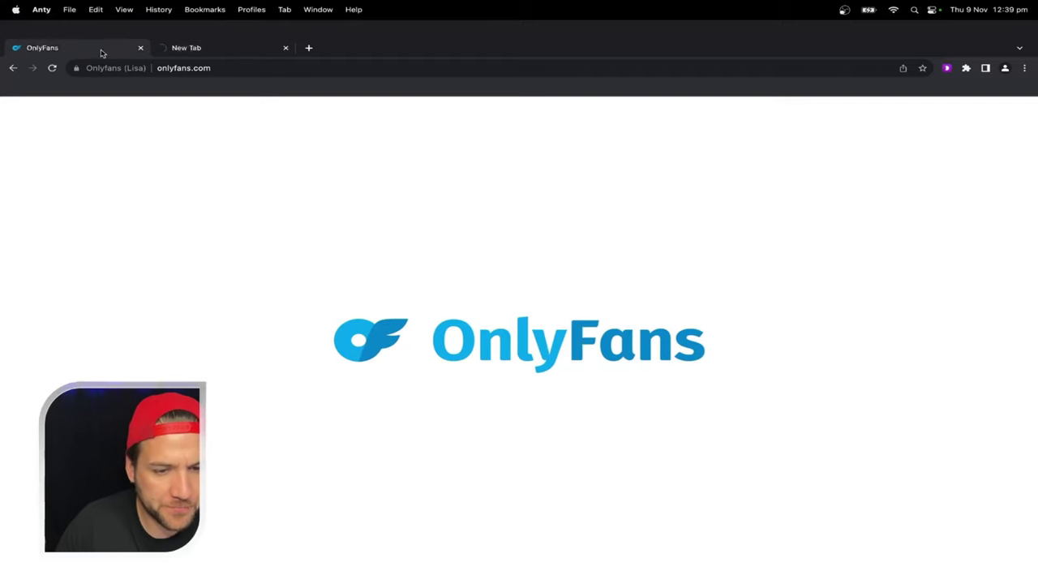
pyautogui.click(208, 47)
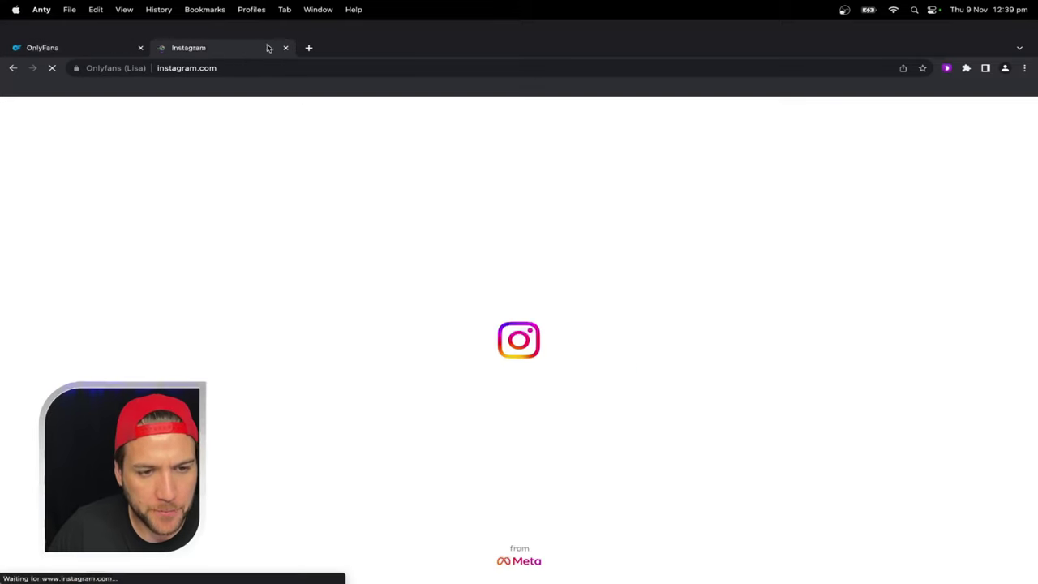
# Step: Load x.com in a third tab, then return to OnlyFans
pyautogui.click(309, 47)
pyautogui.write('x.com')
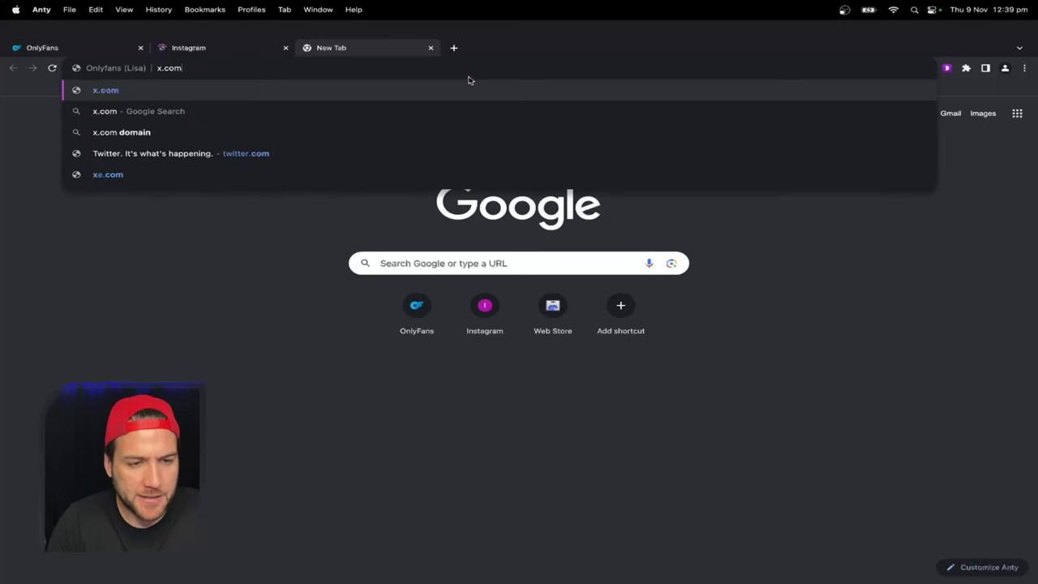
pyautogui.press('Return')
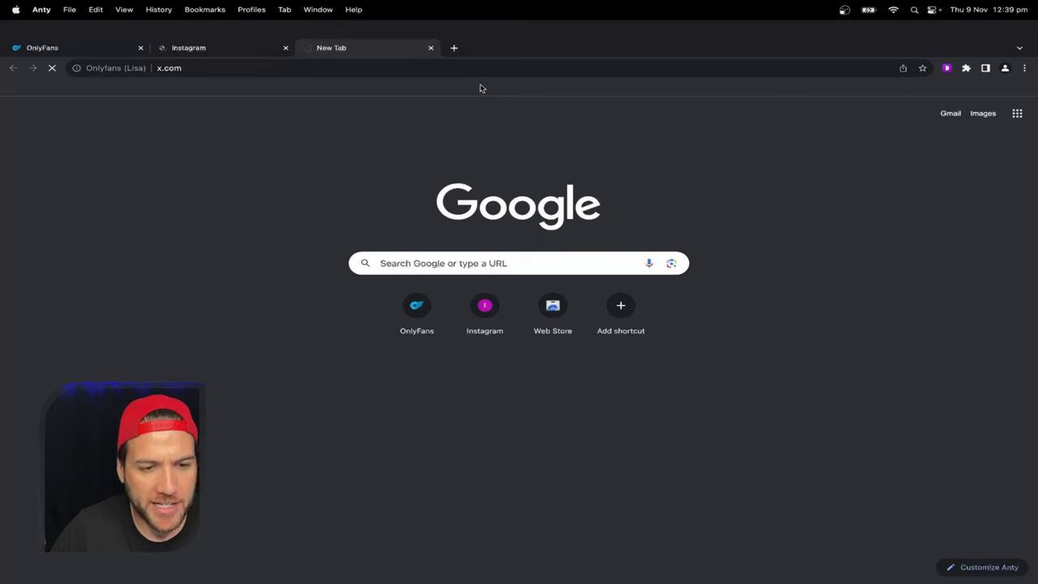
pyautogui.click(100, 51)
# Step: Check that the OnlyFans login page and the Instagram tab have loaded
pyautogui.click(796, 138)
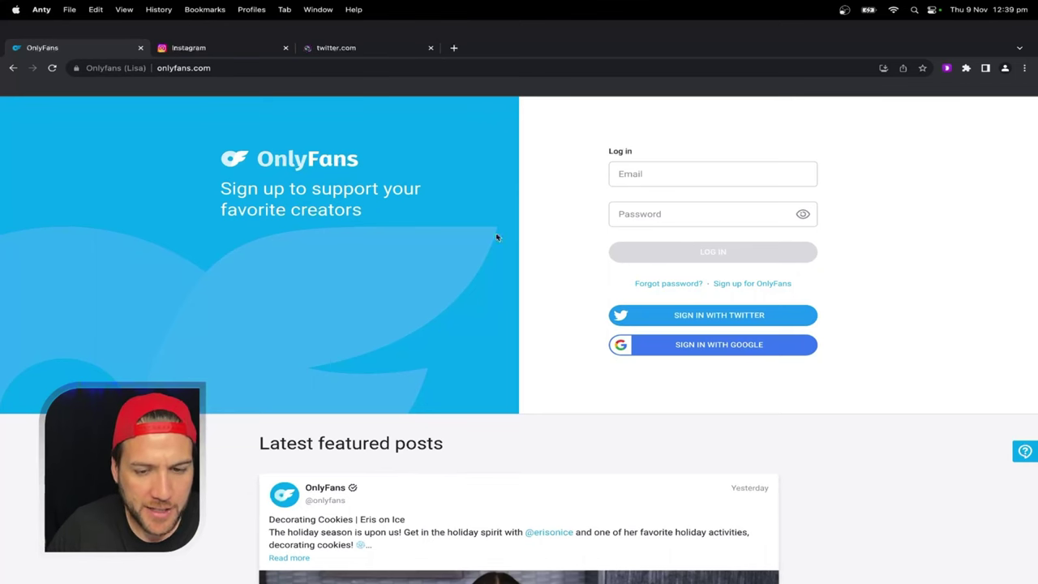
pyautogui.click(677, 173)
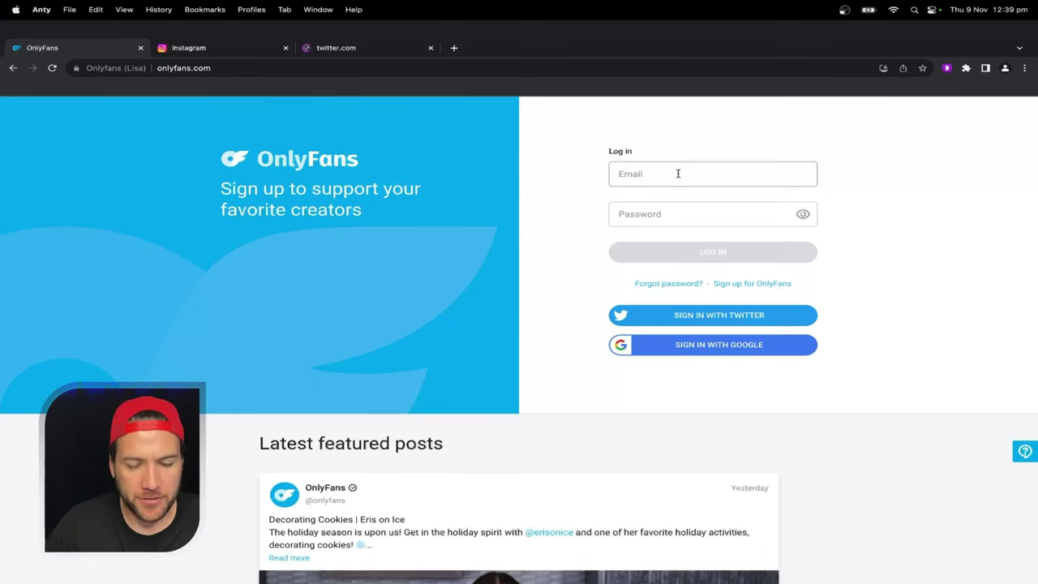
pyautogui.click(405, 144)
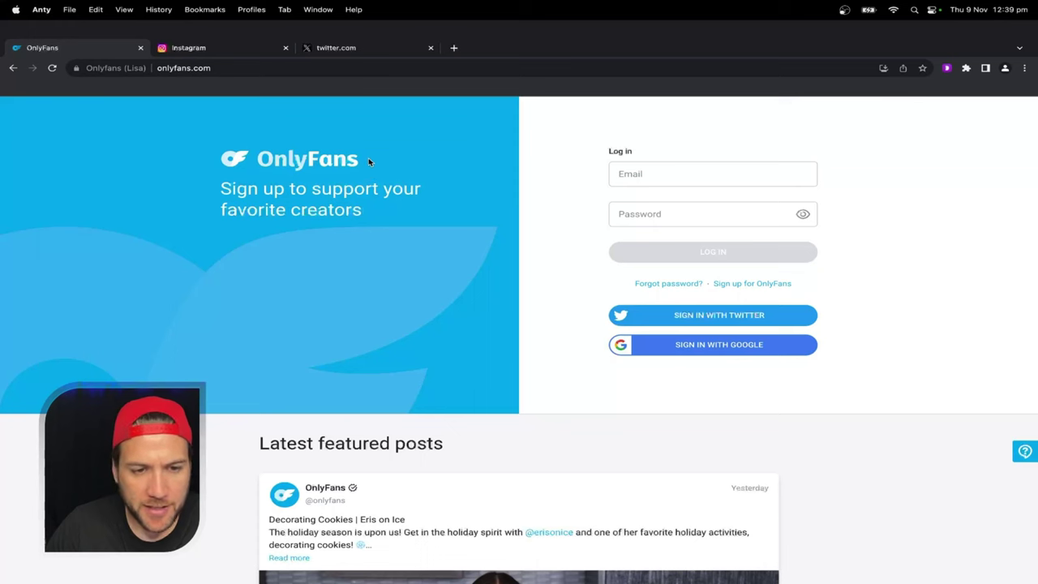
pyautogui.click(227, 47)
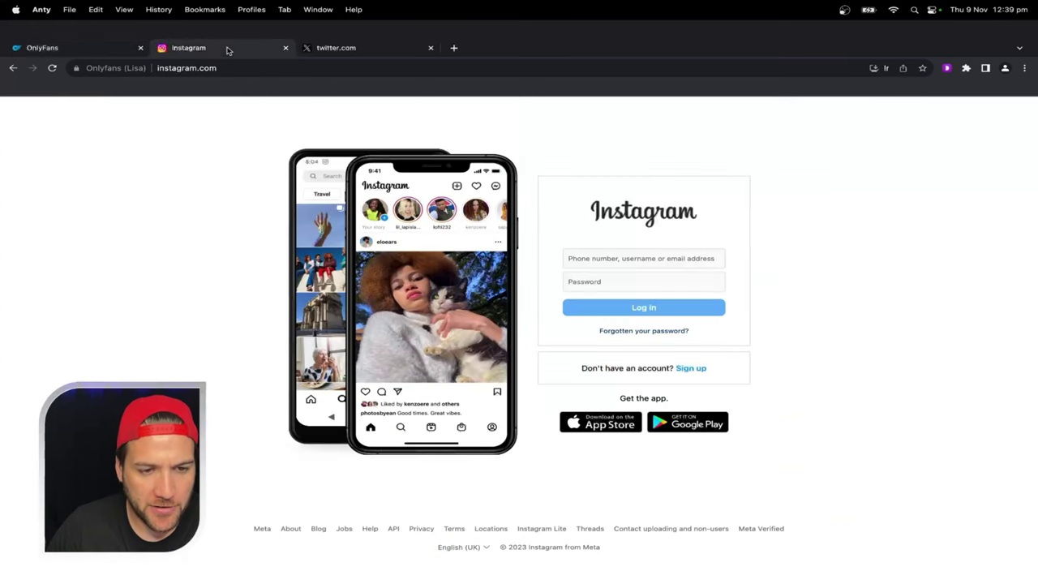
# Step: Accept all cookies on the X page and cycle through the three tabs
pyautogui.click(386, 49)
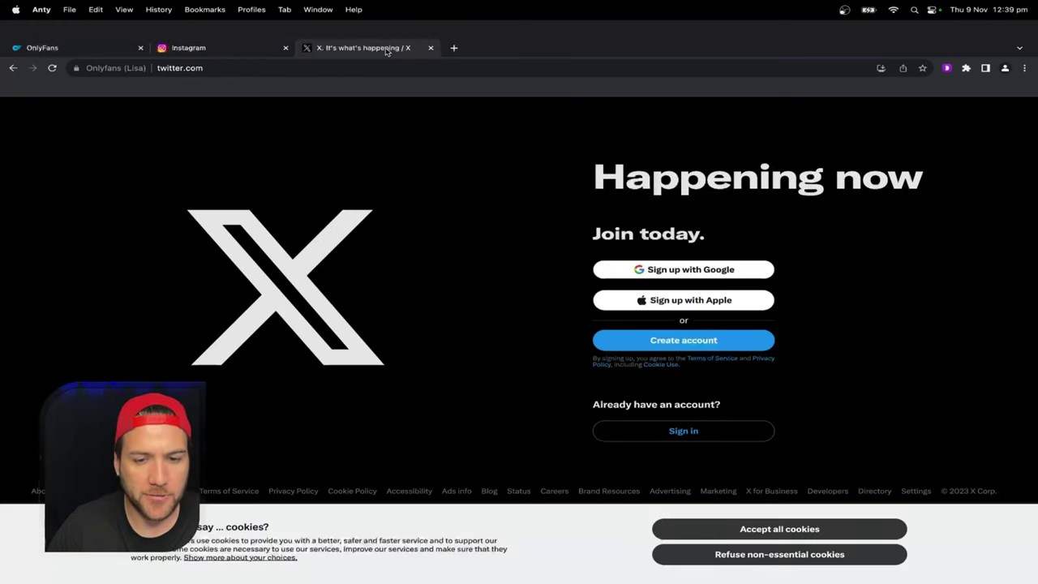
pyautogui.click(811, 528)
pyautogui.click(199, 51)
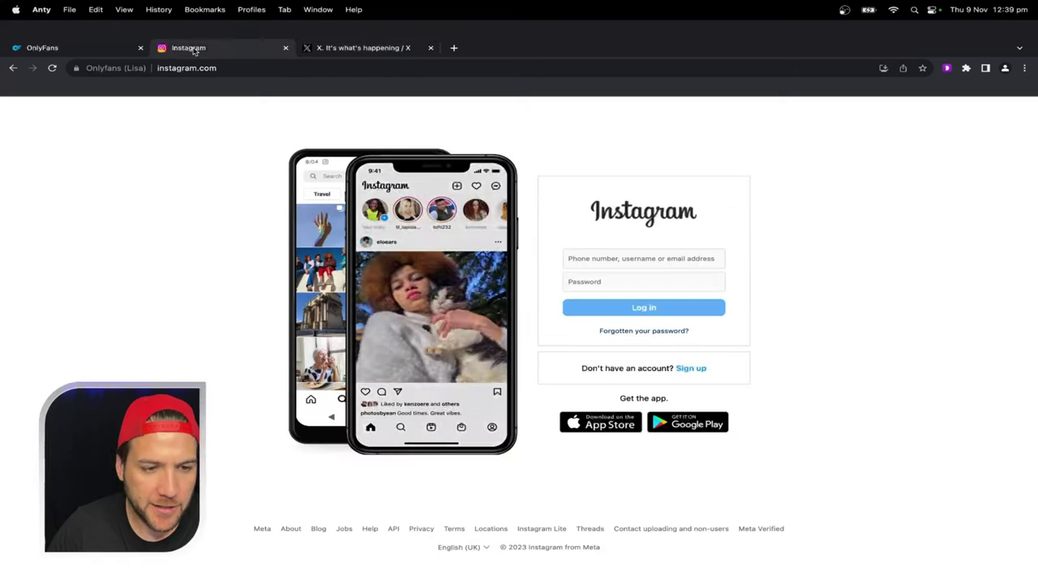
pyautogui.click(335, 48)
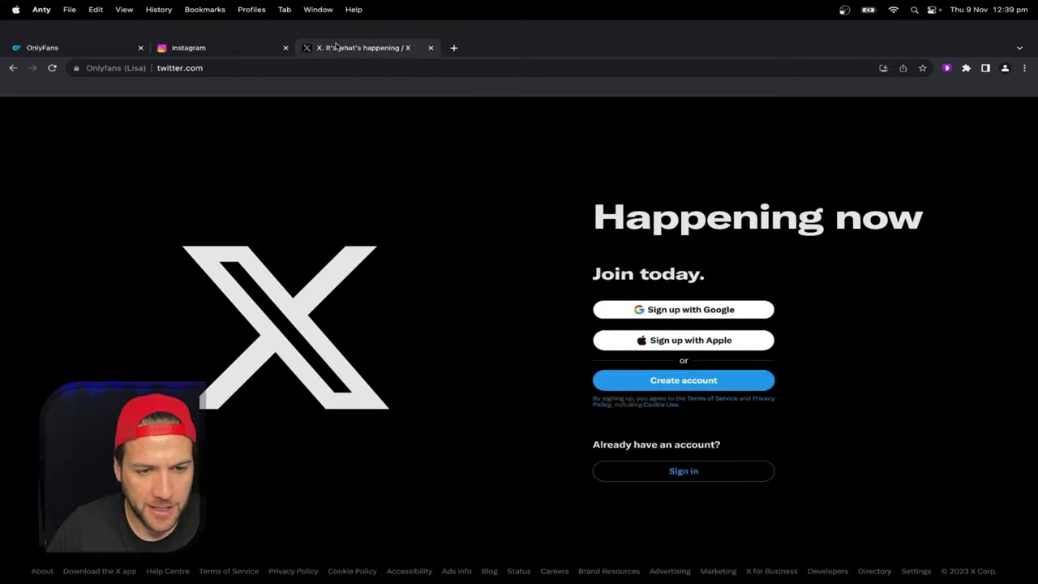
pyautogui.click(69, 50)
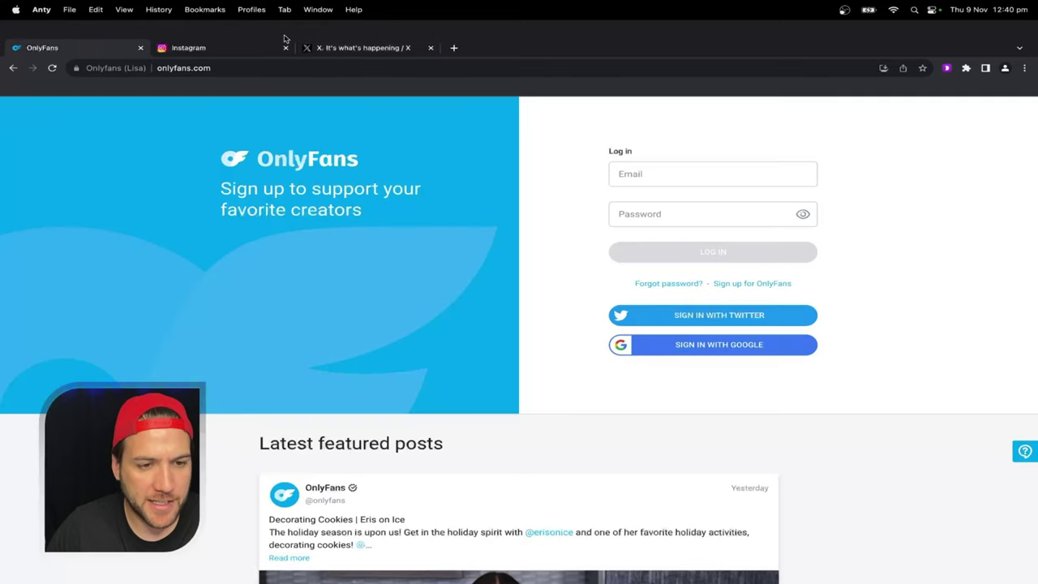
pyautogui.click(210, 52)
pyautogui.click(321, 48)
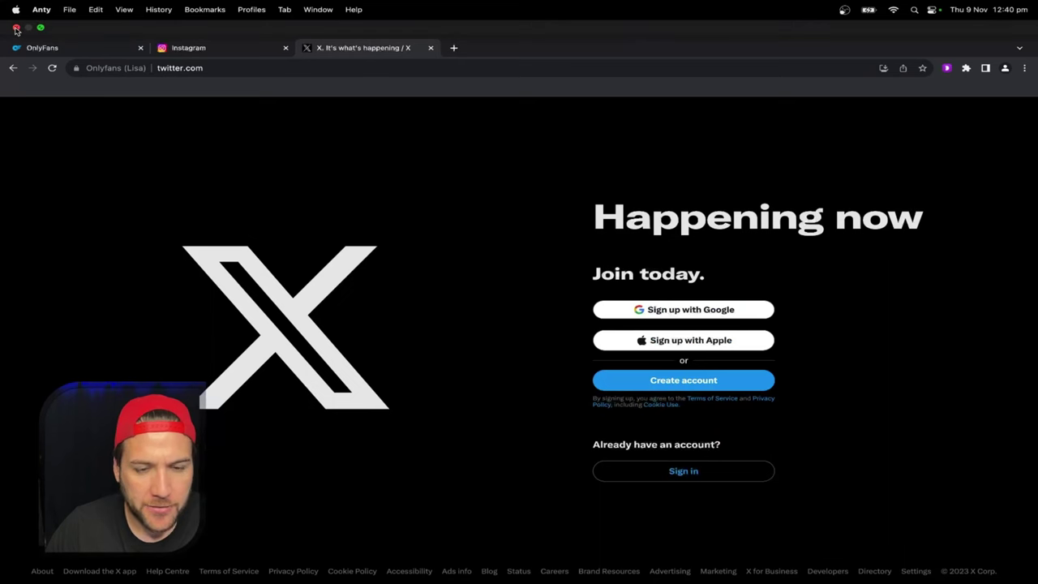
# Step: Close the profile browser and restart the OnlyFans profile from Dolphin Anty's list
pyautogui.click(17, 28)
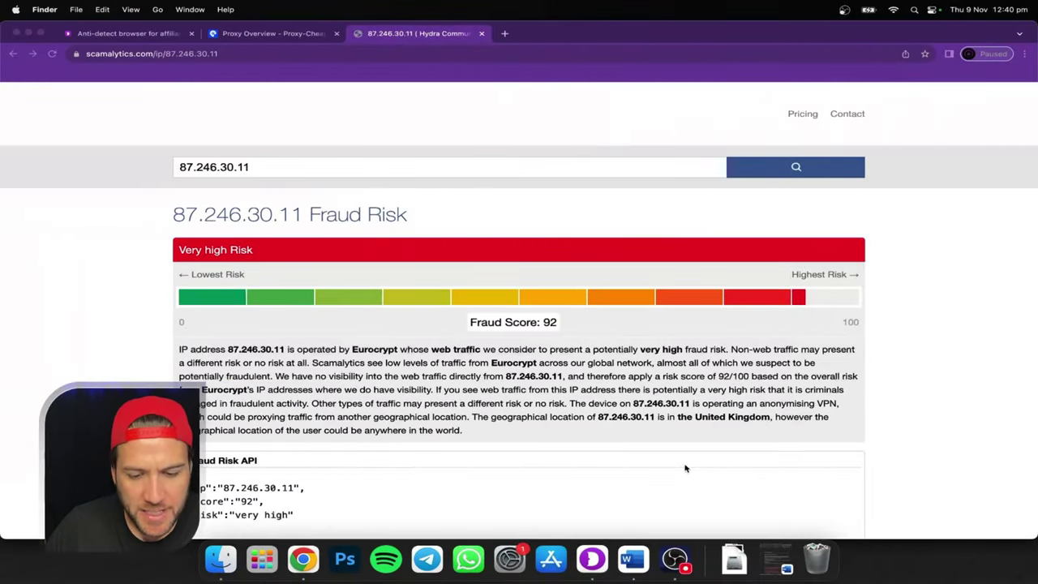
pyautogui.click(600, 555)
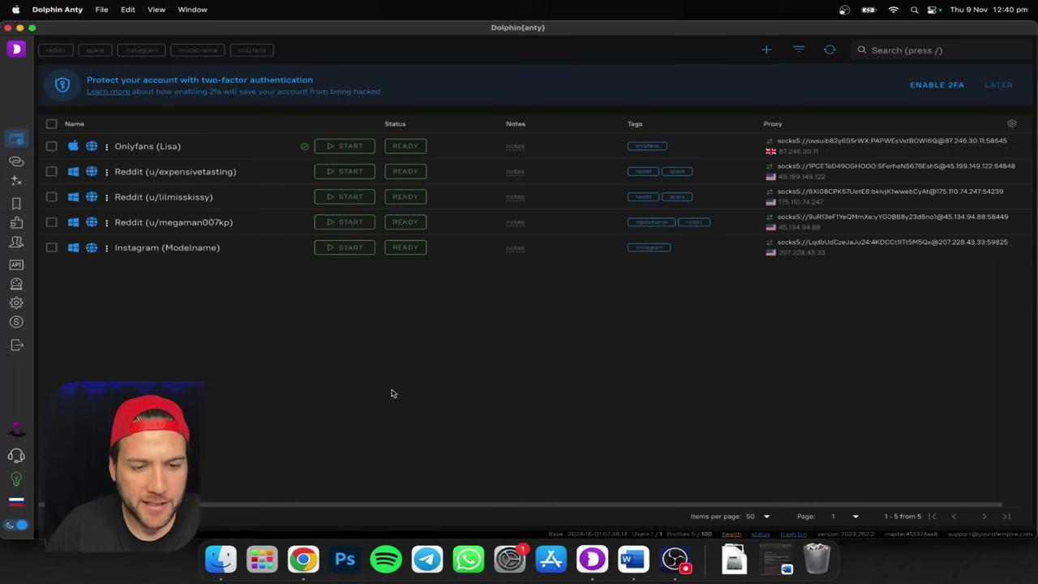
pyautogui.click(335, 149)
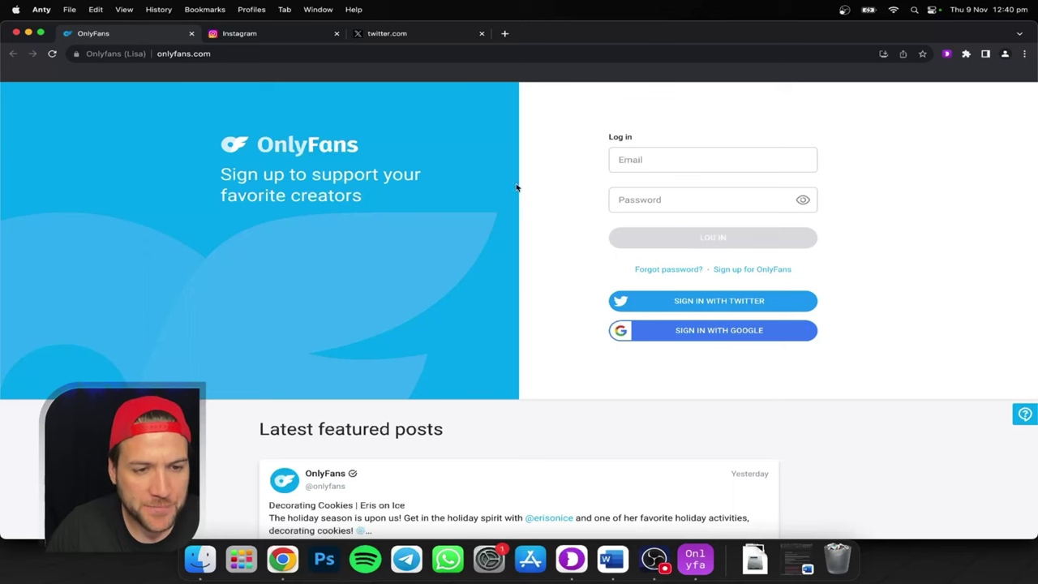
pyautogui.click(248, 35)
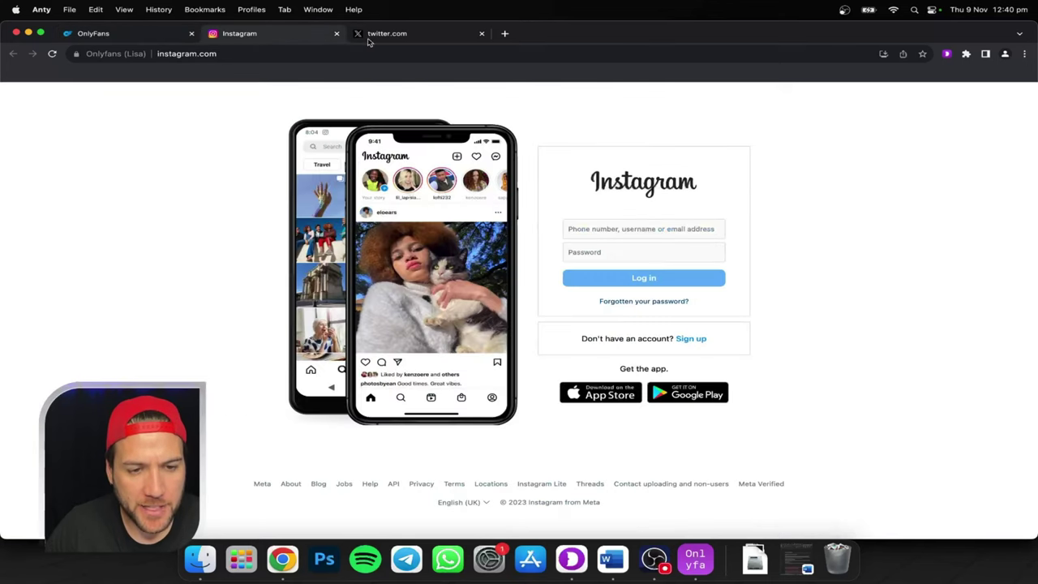
pyautogui.click(371, 36)
pyautogui.click(156, 36)
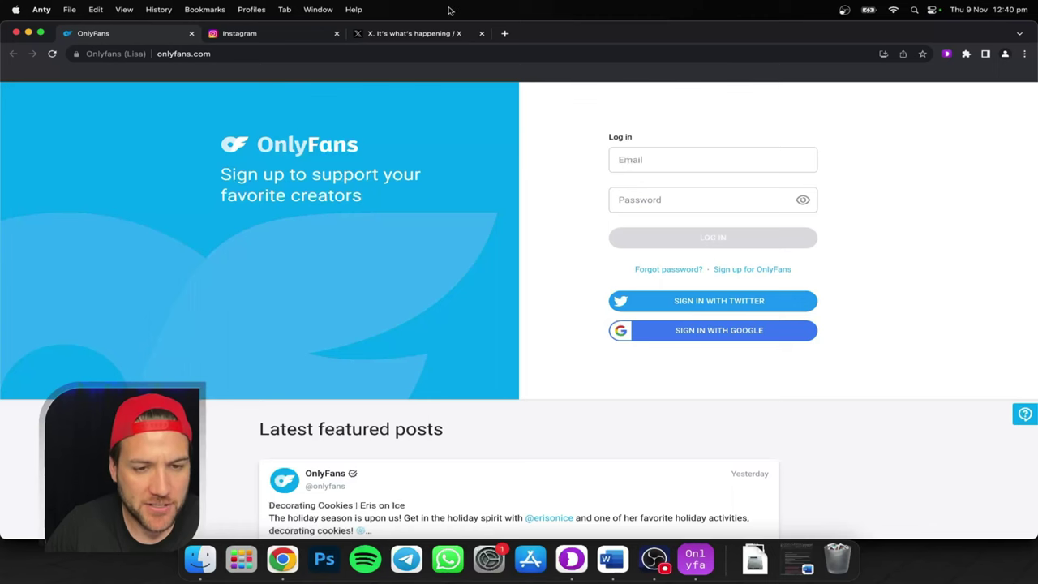
pyautogui.click(415, 34)
pyautogui.click(267, 33)
pyautogui.click(138, 33)
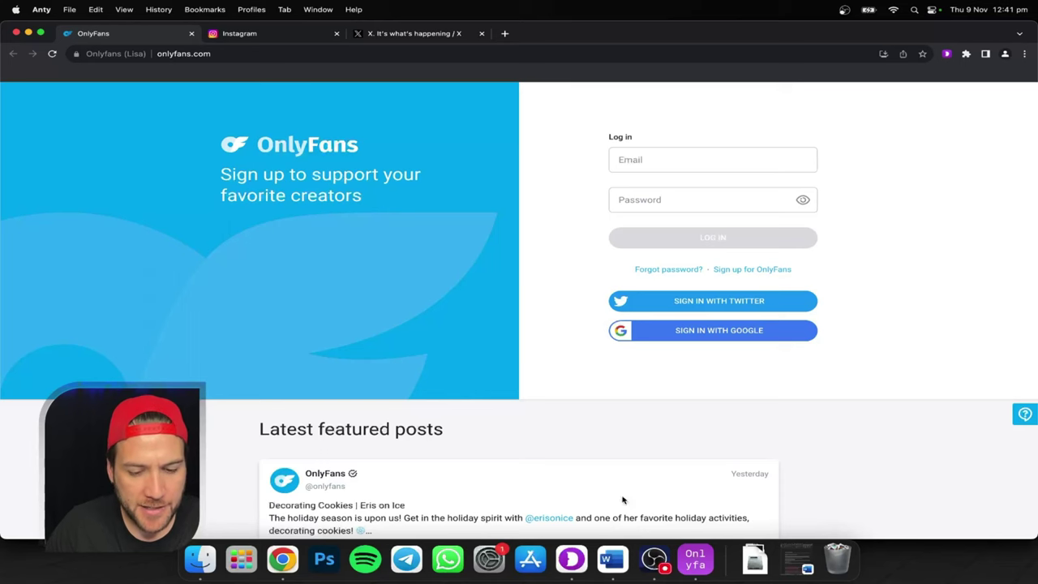
# Step: Bring the Dolphin Anty profile manager forward, showing five profiles with Onlyfans still running
pyautogui.click(572, 558)
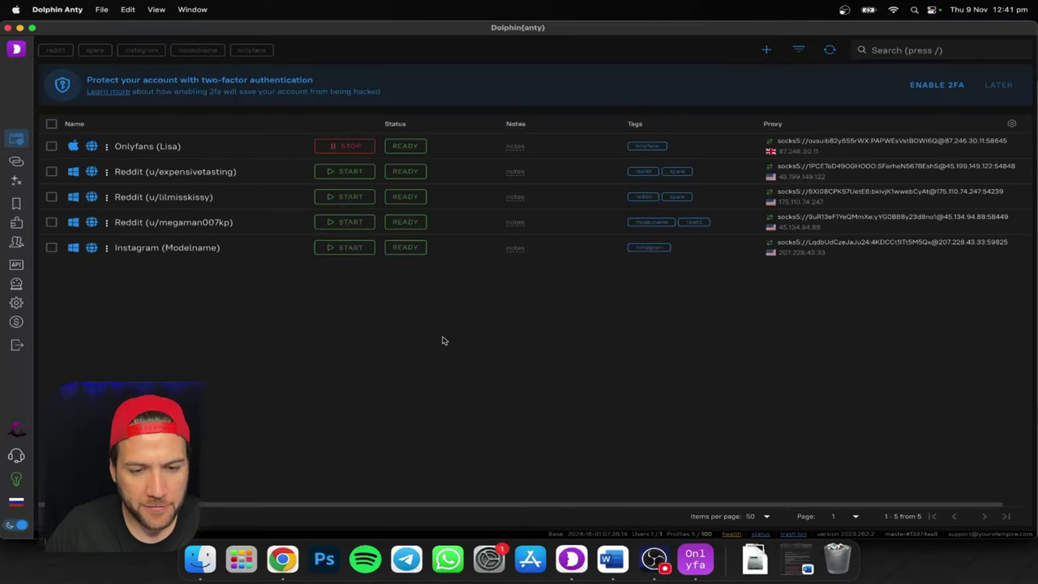